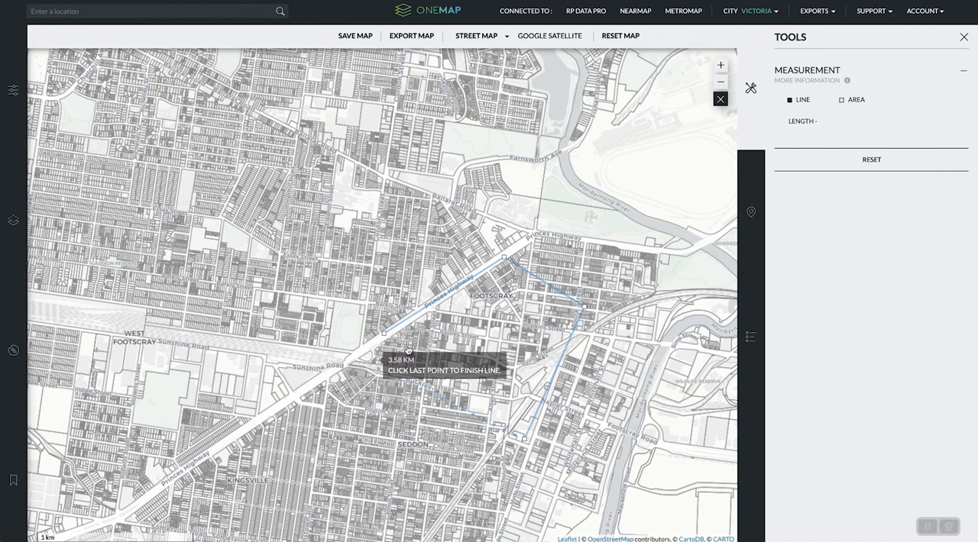
# - Clear the line measurement, measure a four-sided area of about 45.6 ha across Footscray, and reset the measurement
pyautogui.click(873, 162)
pyautogui.click(857, 103)
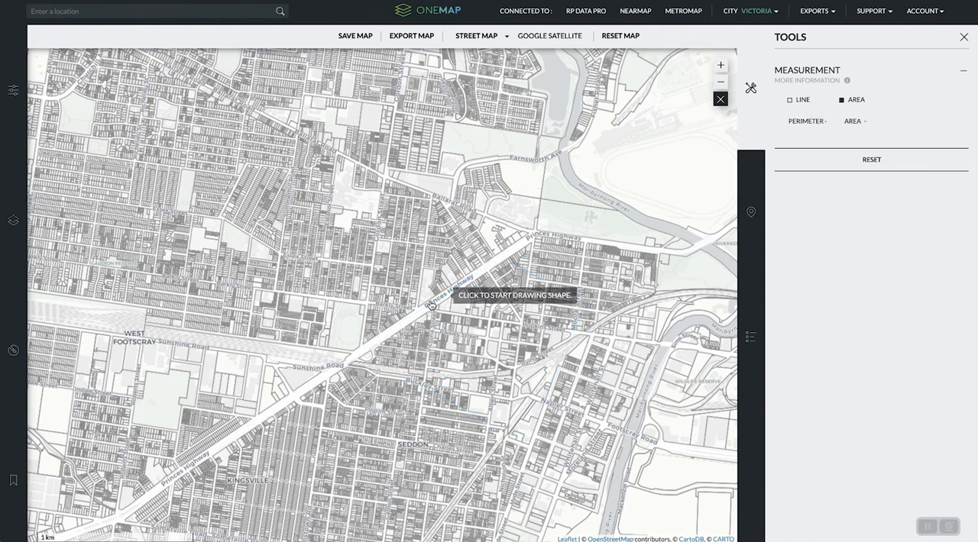
pyautogui.click(527, 263)
pyautogui.click(455, 312)
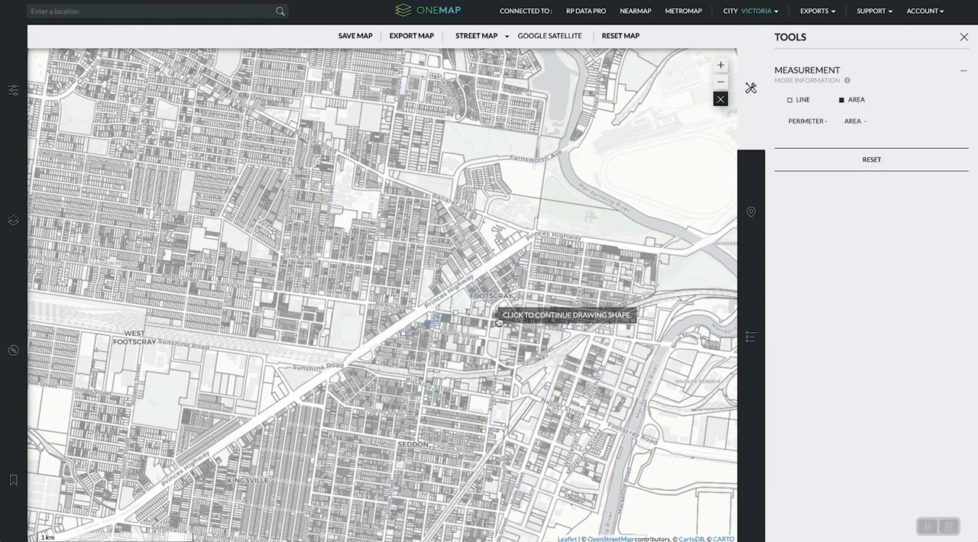
pyautogui.click(637, 328)
pyautogui.click(618, 396)
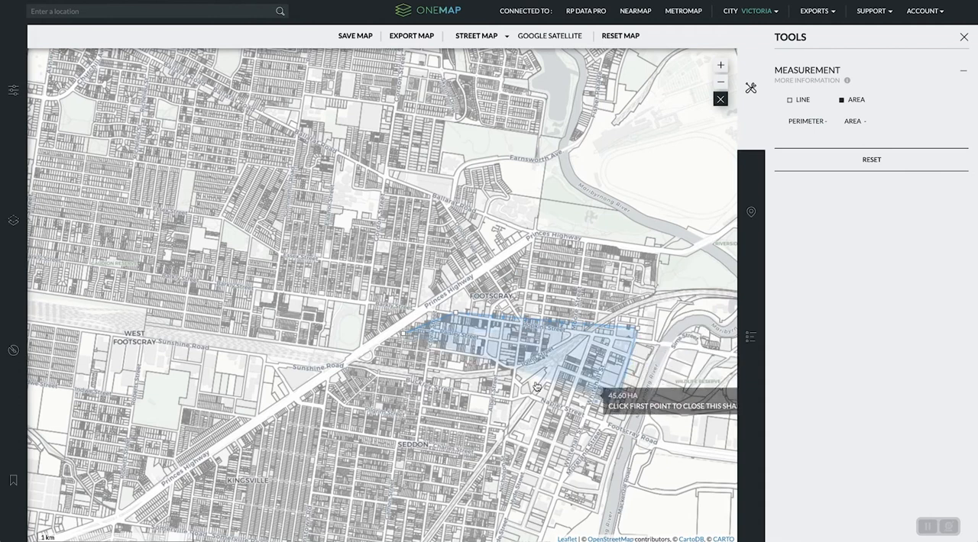
pyautogui.click(409, 334)
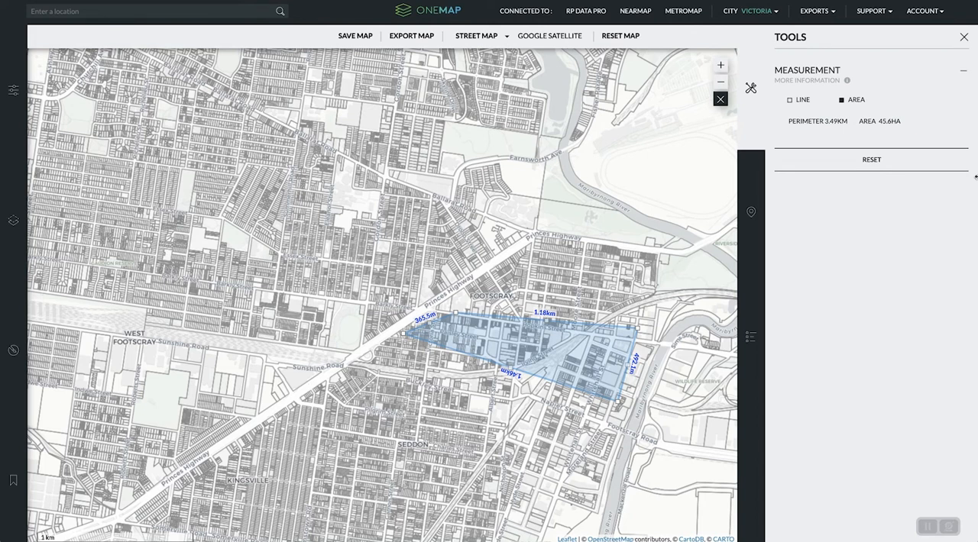
pyautogui.click(843, 168)
# - Select a property in northern Footscray, west of Ballarat Road, and view its OneMap site information and RP Data details
pyautogui.click(756, 194)
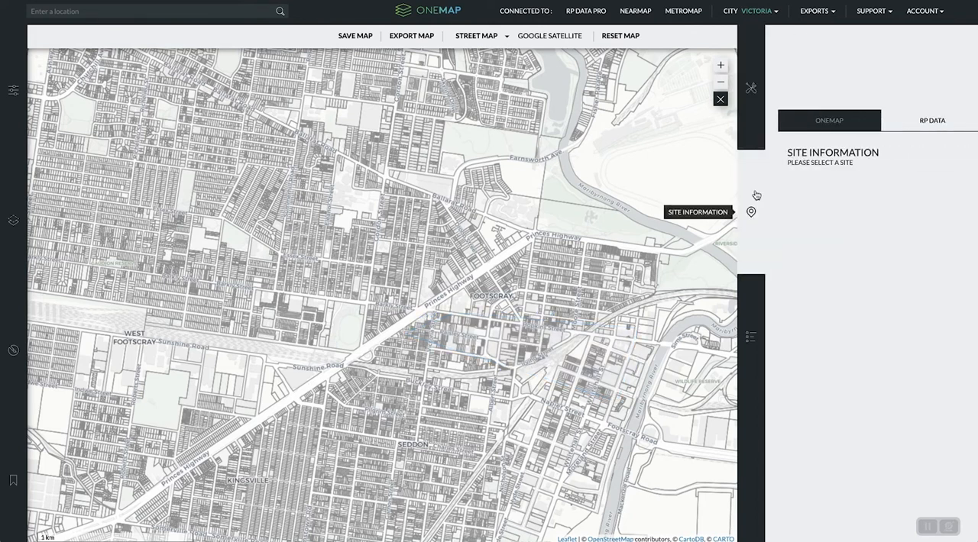
pyautogui.click(400, 226)
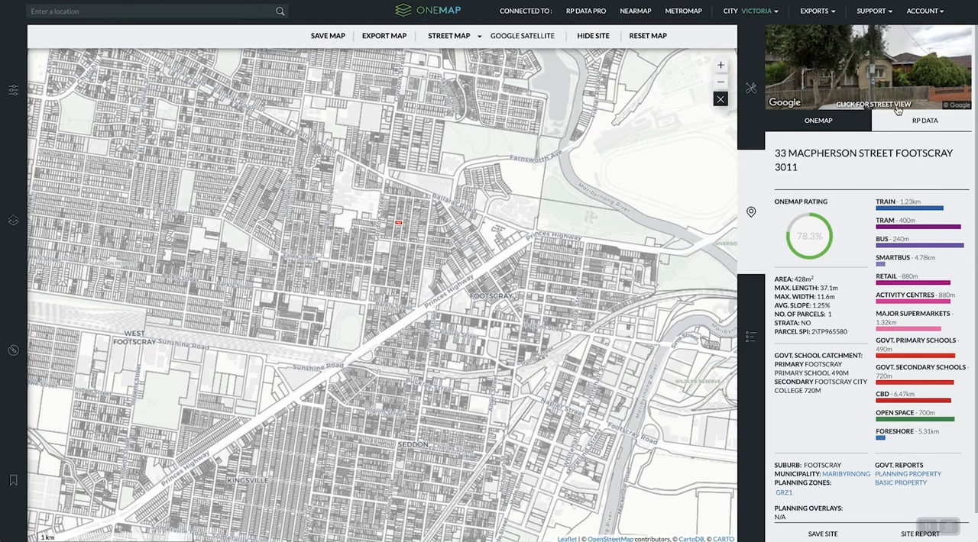
pyautogui.click(916, 124)
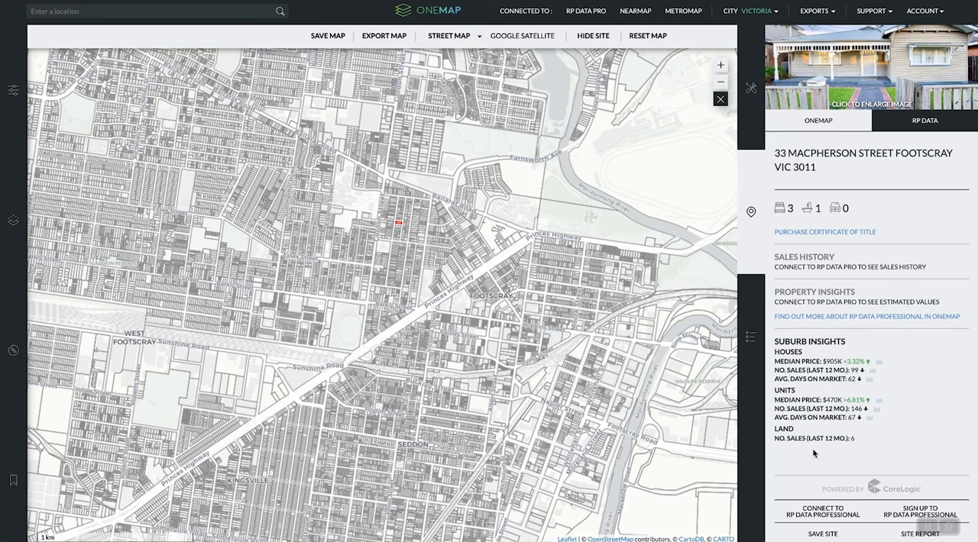
# - Generate the selected property's site report, review it down to the Car Parking / PPTN Area page, and close it
pyautogui.click(902, 535)
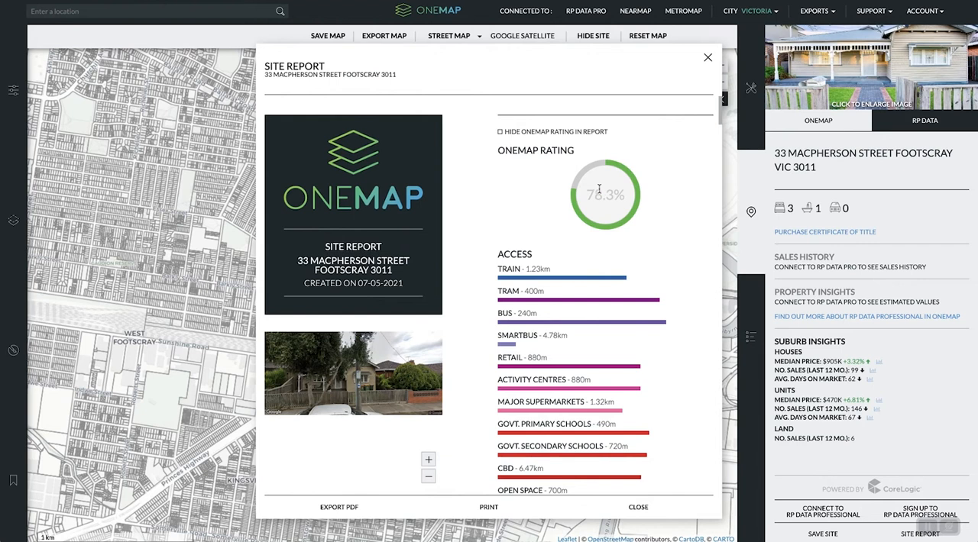
pyautogui.scroll(-5, 588, 207)
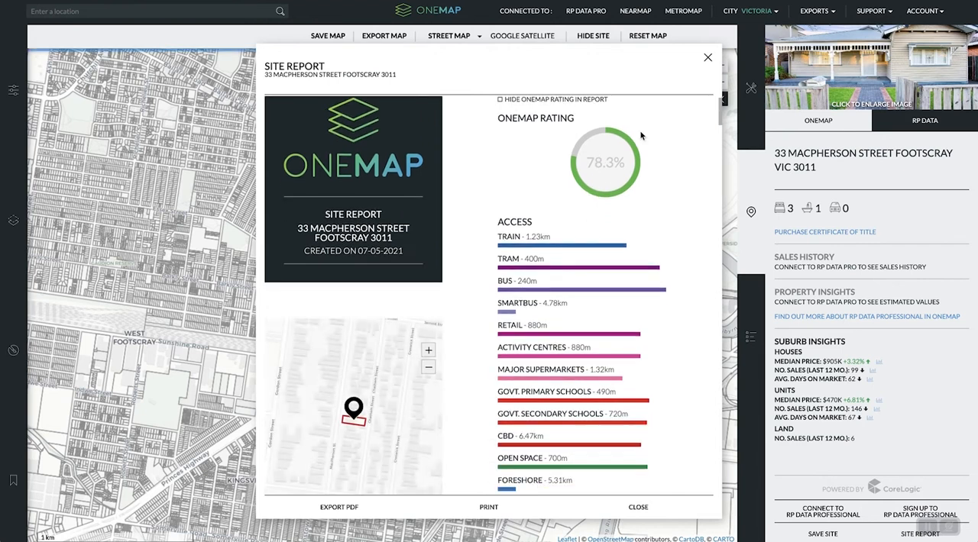
pyautogui.scroll(-3, 722, 175)
pyautogui.scroll(-3, 717, 198)
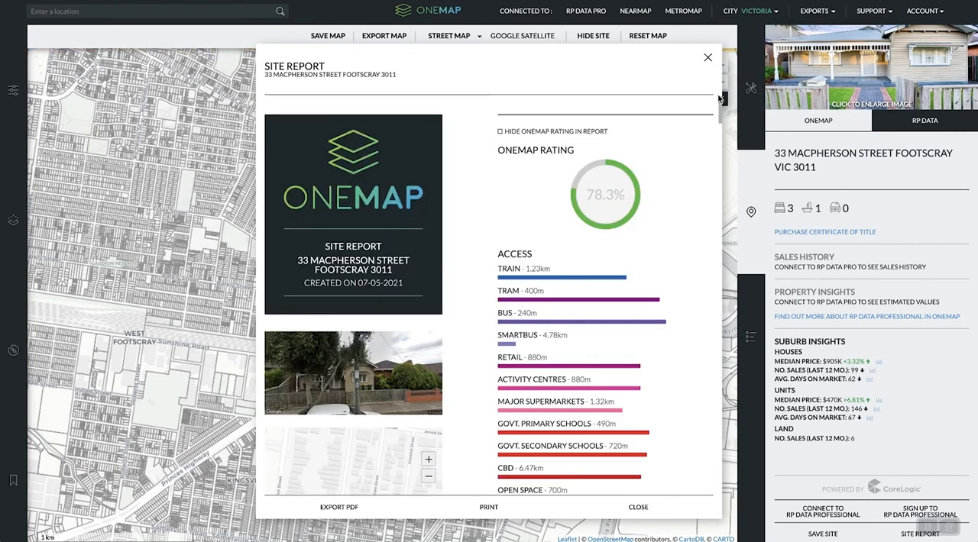
pyautogui.scroll(-5, 716, 147)
pyautogui.moveTo(716, 147); pyautogui.dragTo(719, 453)
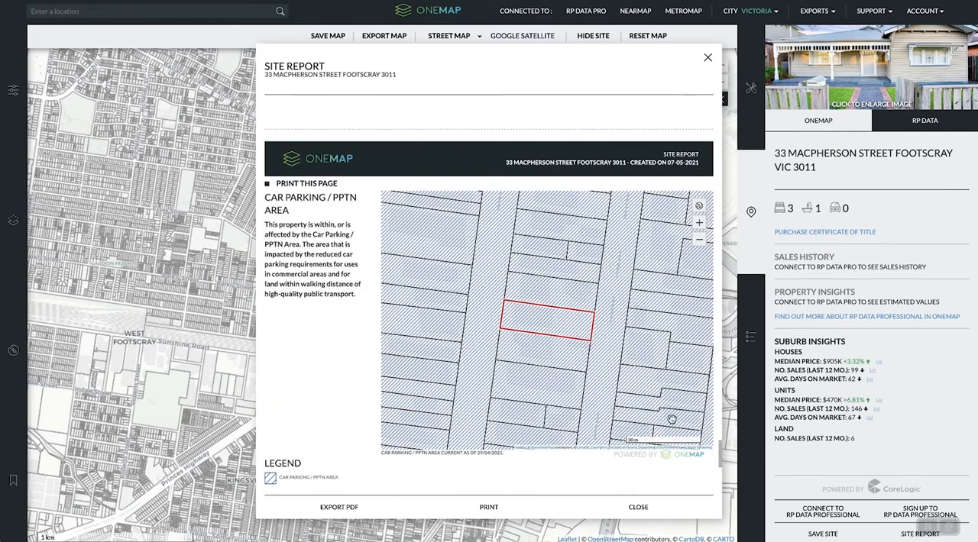
pyautogui.click(639, 507)
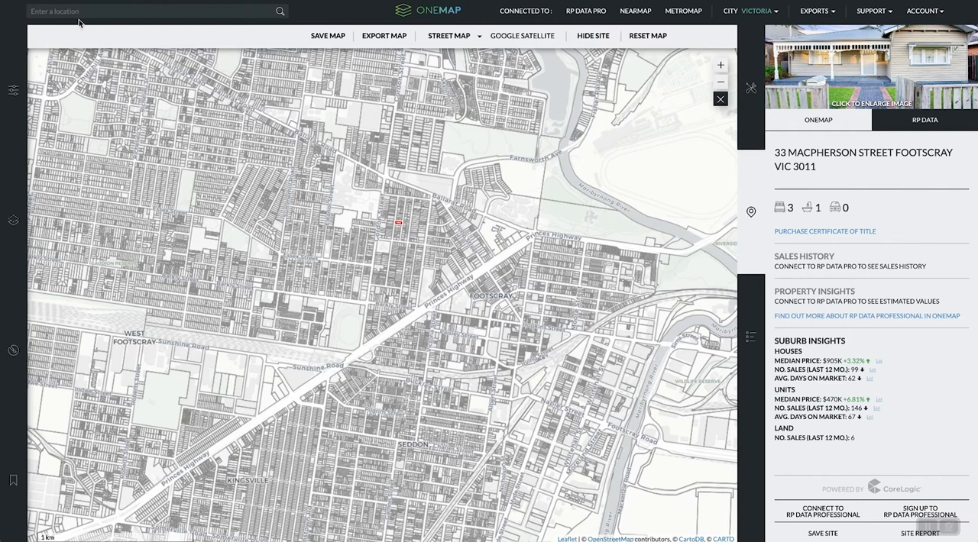
# - Filter the mapped properties by locality, first to the Maribyrnong municipality and finally to the suburb of Footscray
pyautogui.click(6, 71)
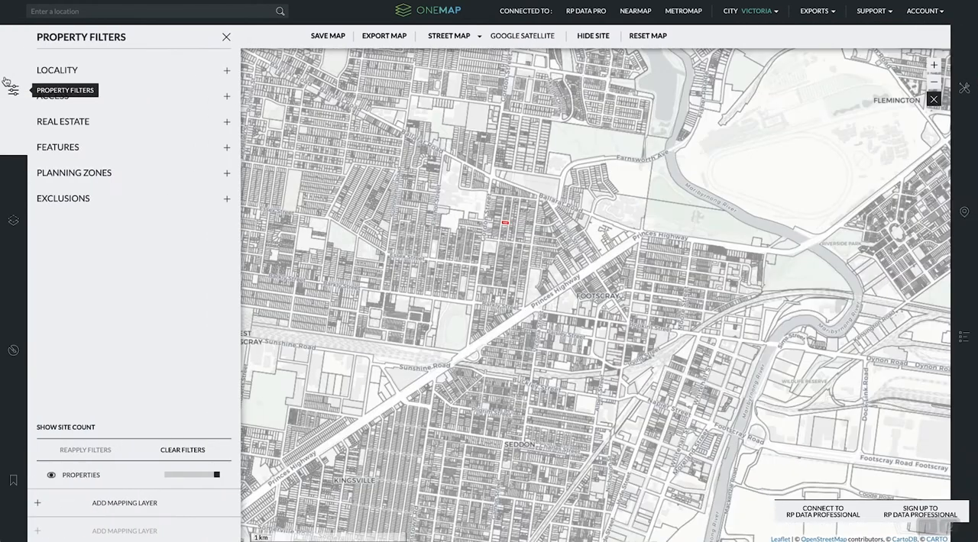
pyautogui.click(128, 70)
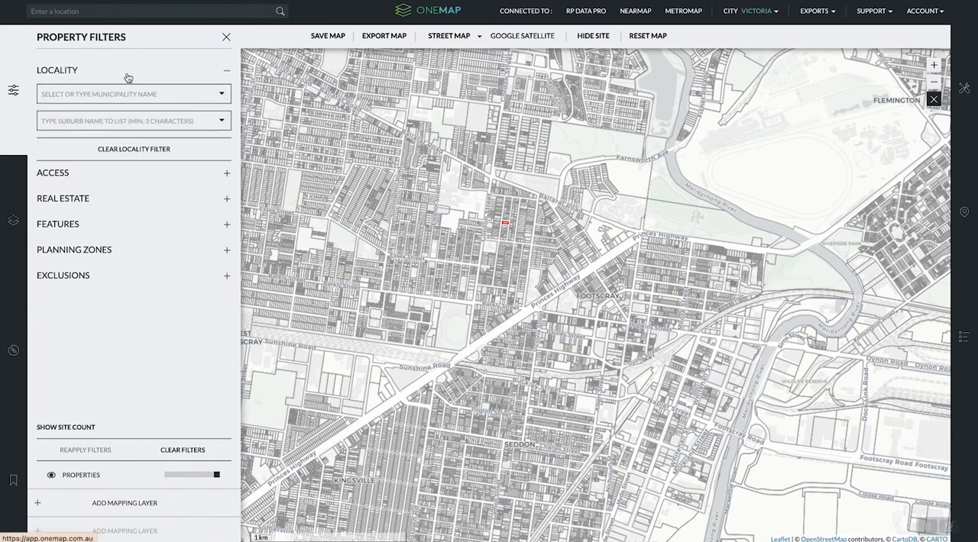
pyautogui.click(132, 99)
pyautogui.write('mar')
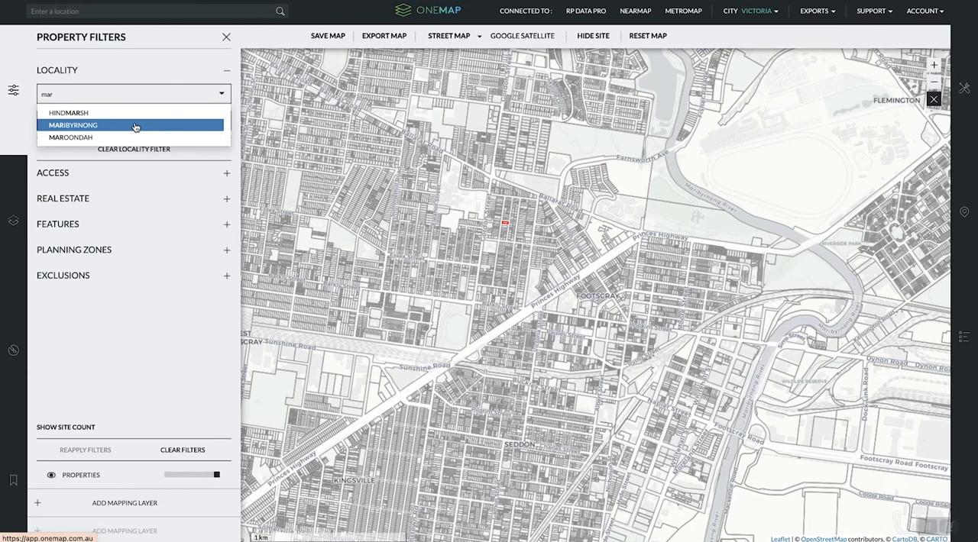
pyautogui.click(135, 125)
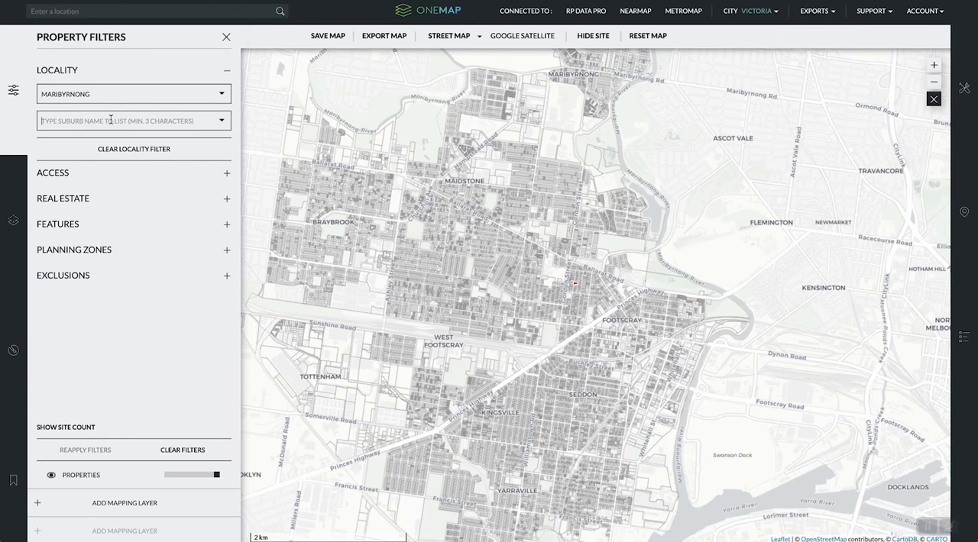
pyautogui.write('foot')
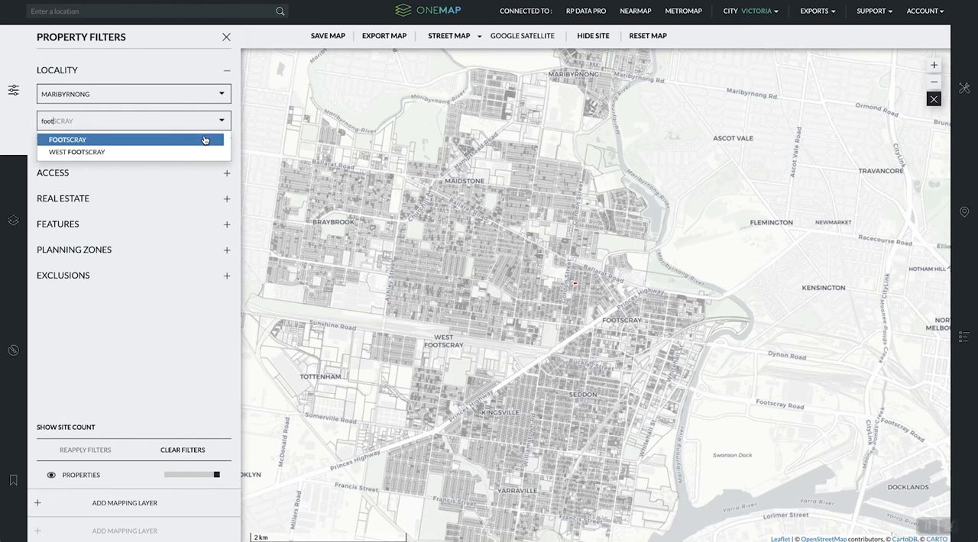
pyautogui.click(205, 140)
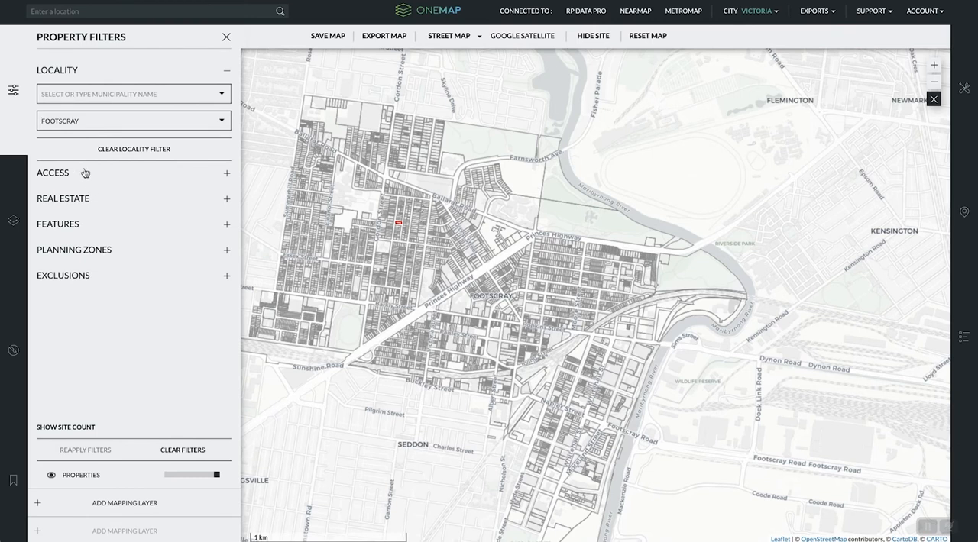
# - Examine the access distance ranges and the median unit and house price ranges in the property filters
pyautogui.click(226, 173)
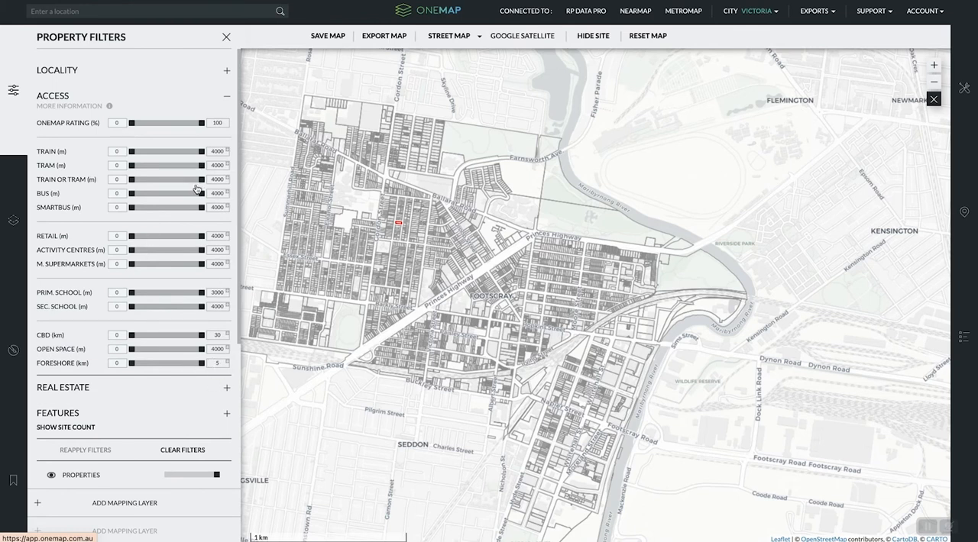
pyautogui.moveTo(200, 194)
pyautogui.mouseDown()
pyautogui.moveTo(141, 195)
pyautogui.moveTo(188, 180)
pyautogui.moveTo(170, 166)
pyautogui.moveTo(201, 152)
pyautogui.moveTo(183, 155)
pyautogui.moveTo(202, 153)
pyautogui.moveTo(187, 169)
pyautogui.moveTo(204, 170)
pyautogui.moveTo(202, 196)
pyautogui.mouseUp()
pyautogui.click(221, 99)
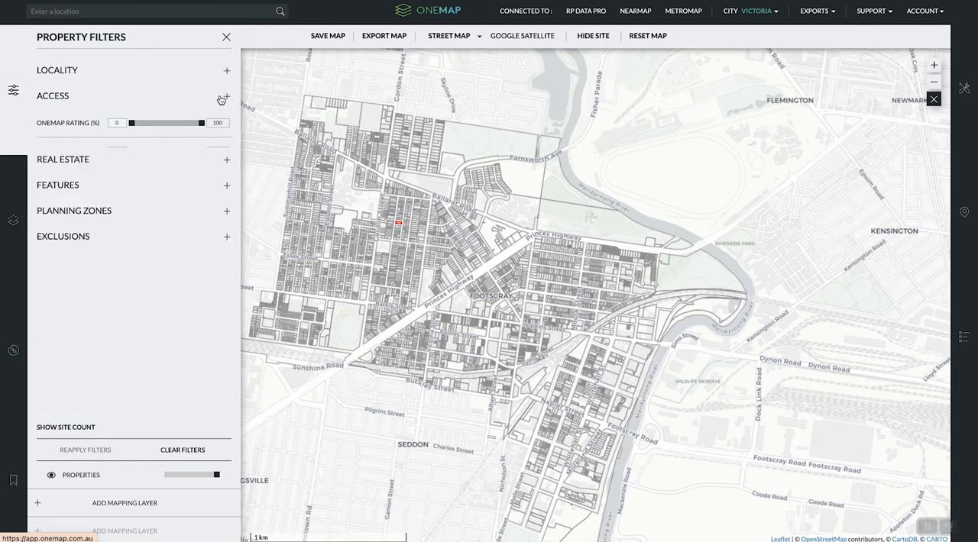
pyautogui.click(58, 123)
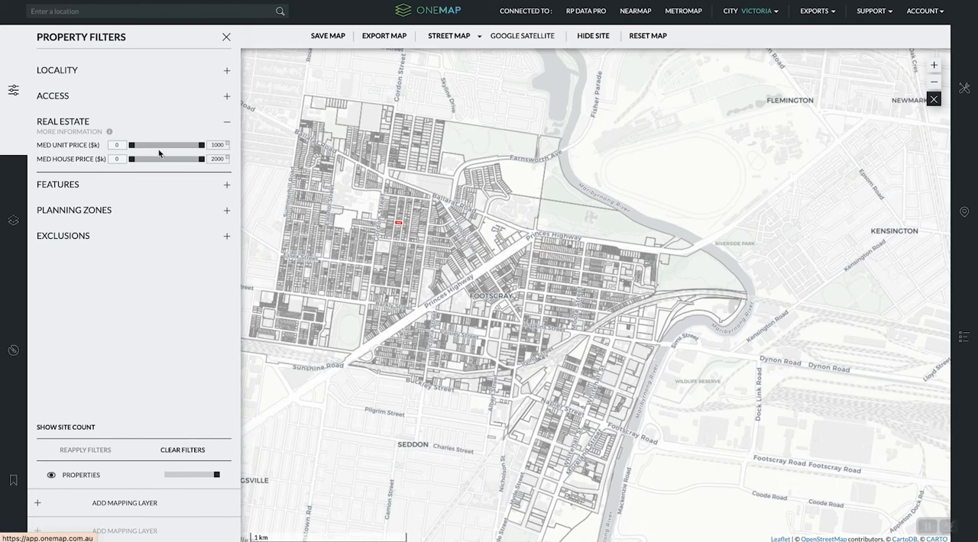
pyautogui.moveTo(203, 149)
pyautogui.mouseDown()
pyautogui.moveTo(189, 149)
pyautogui.moveTo(204, 149)
pyautogui.mouseUp()
# - Try the features filters for sites fronting an arterial road, a secondary road, and either road type, removing each filter again
pyautogui.click(98, 185)
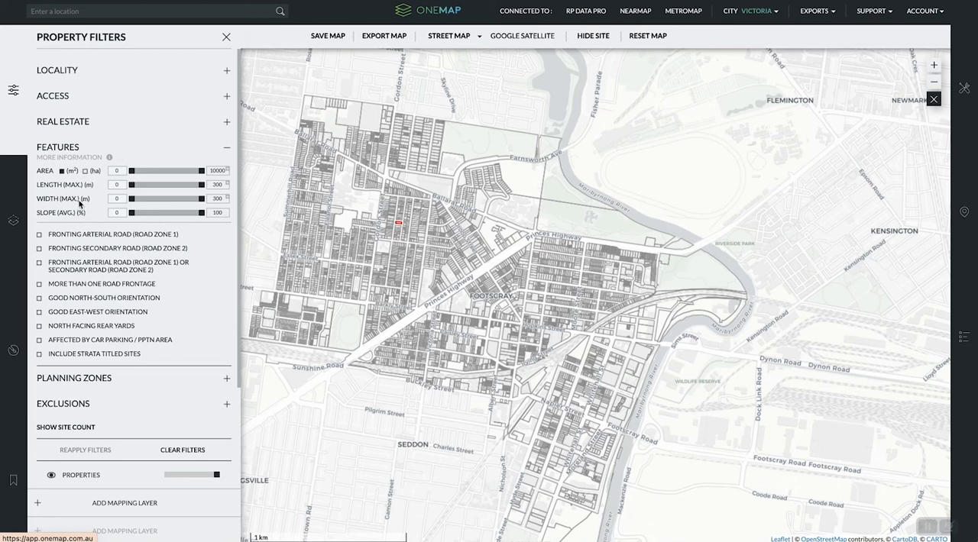
pyautogui.moveTo(203, 219)
pyautogui.mouseDown()
pyautogui.moveTo(190, 219)
pyautogui.moveTo(204, 219)
pyautogui.mouseUp()
pyautogui.click(687, 0)
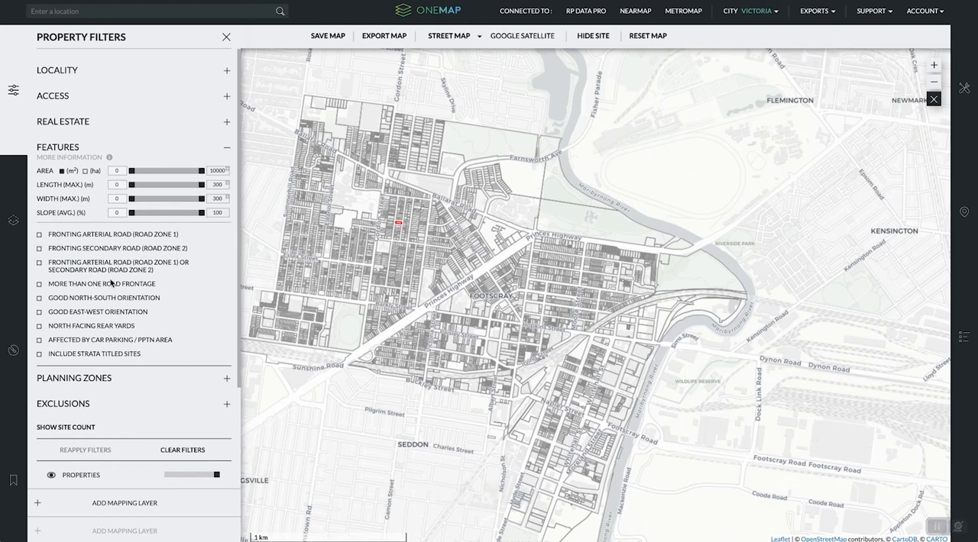
pyautogui.click(40, 236)
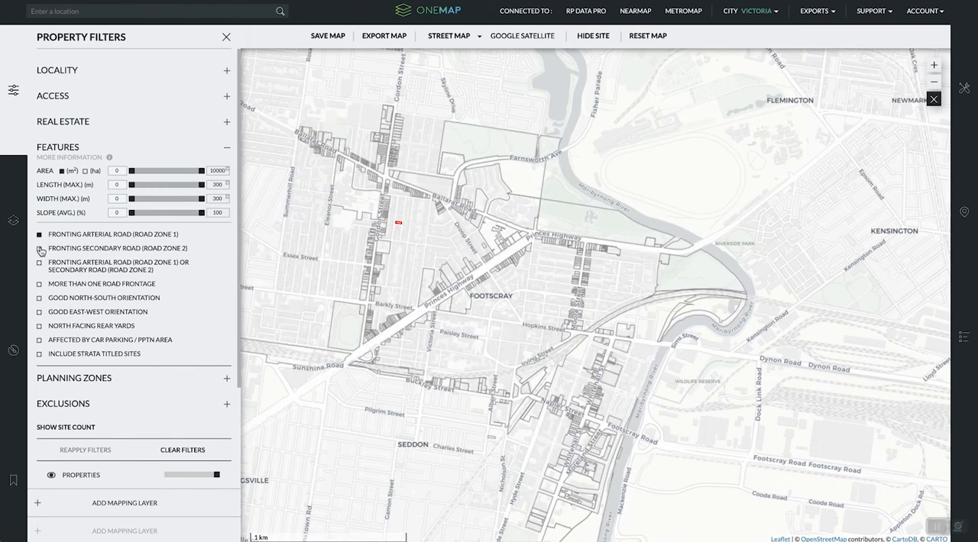
pyautogui.click(40, 249)
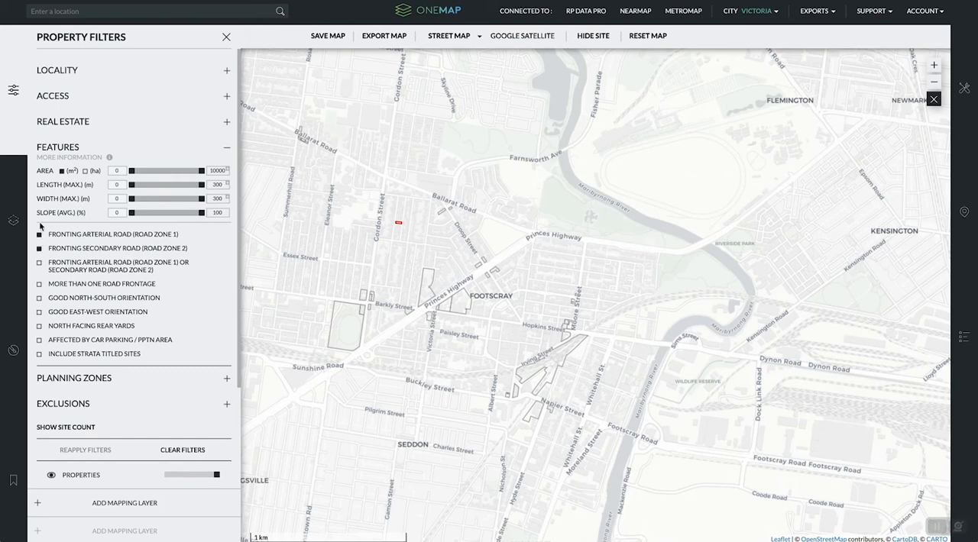
pyautogui.click(40, 249)
pyautogui.click(40, 235)
pyautogui.click(40, 264)
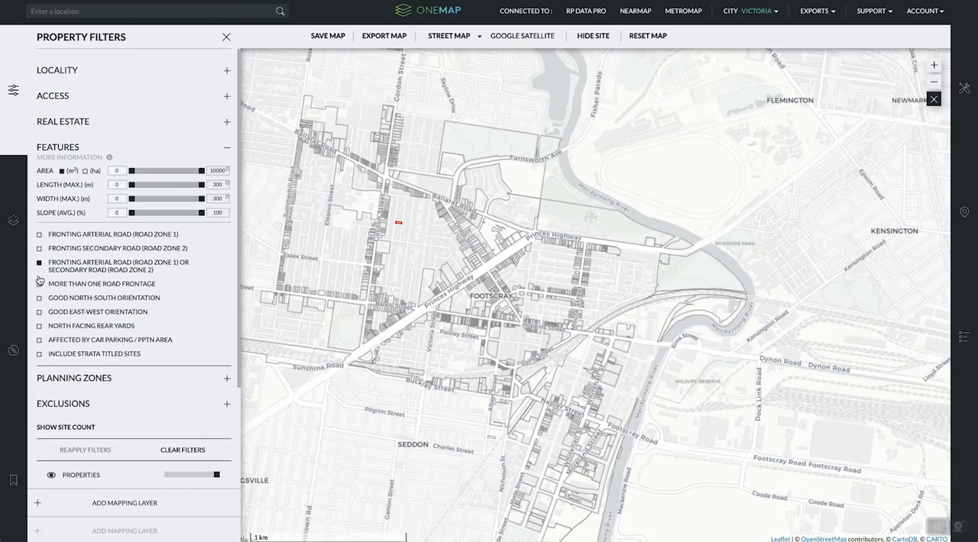
pyautogui.click(40, 264)
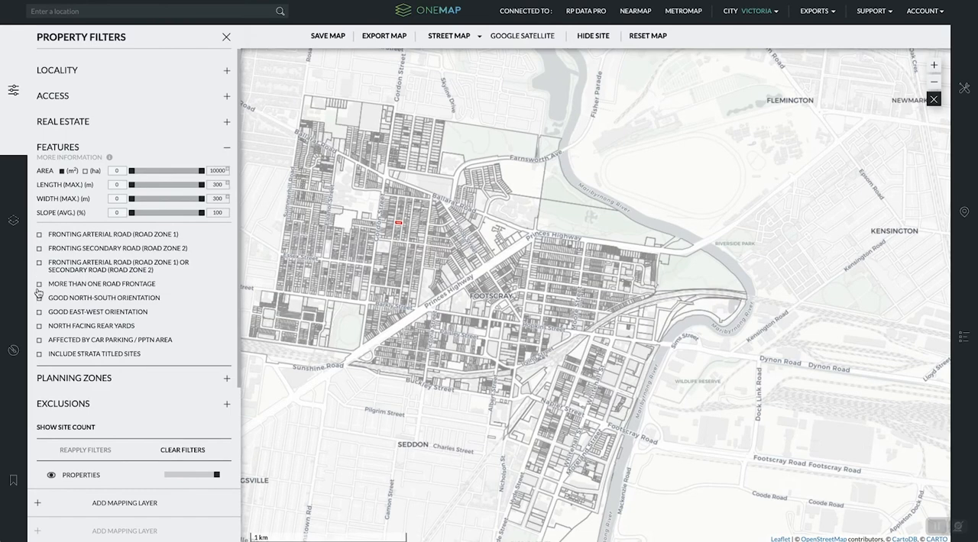
# - Try filtering the properties by more than one road frontage and by good east-west orientation, removing each filter again
pyautogui.click(39, 285)
pyautogui.click(39, 286)
pyautogui.click(39, 313)
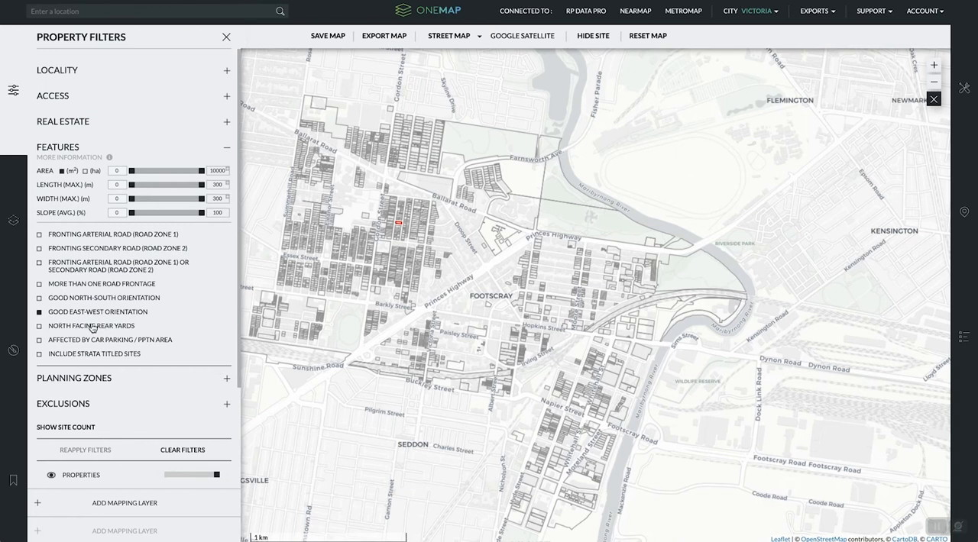
pyautogui.click(39, 313)
pyautogui.click(39, 340)
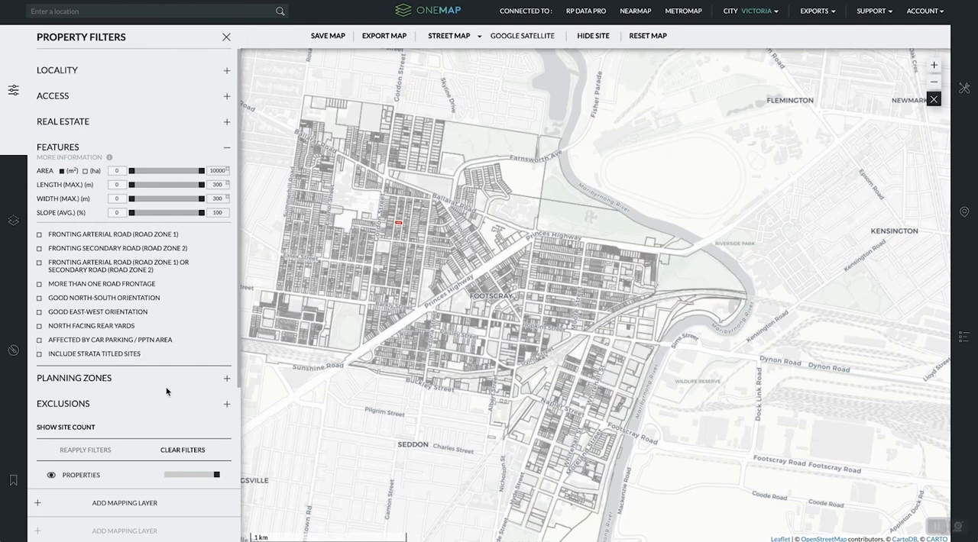
# - Try filtering the properties by residential planning zones, and by commercial / business, multiple use, special development and industrial zones
pyautogui.click(226, 383)
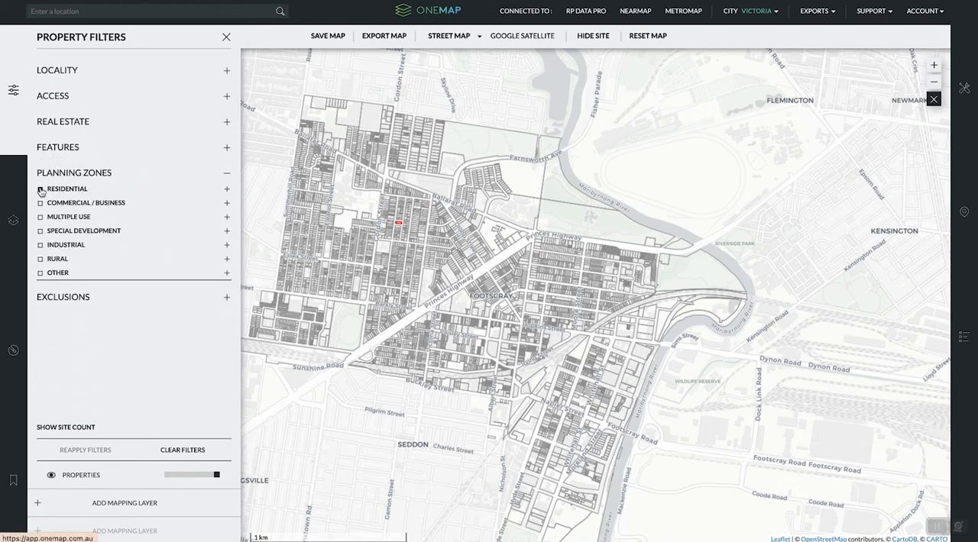
pyautogui.click(40, 190)
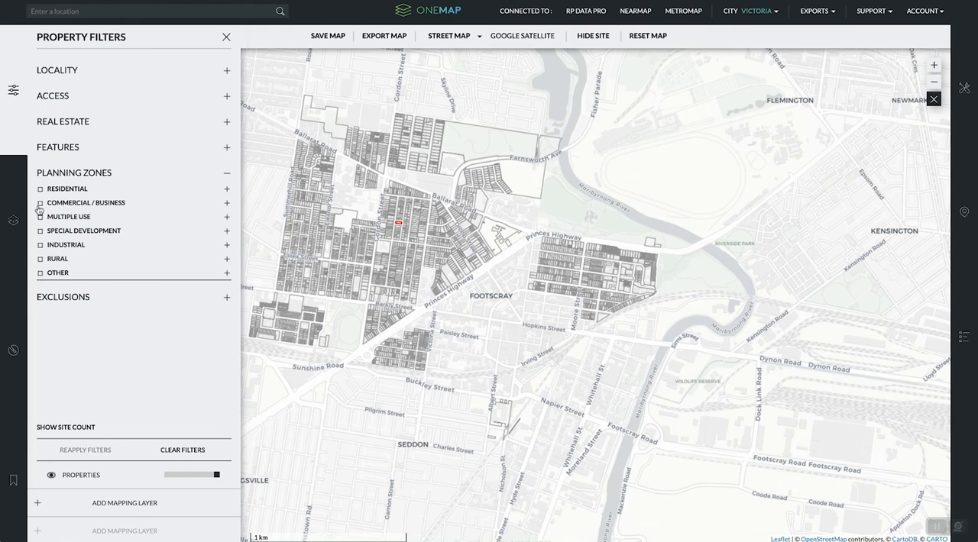
pyautogui.click(41, 203)
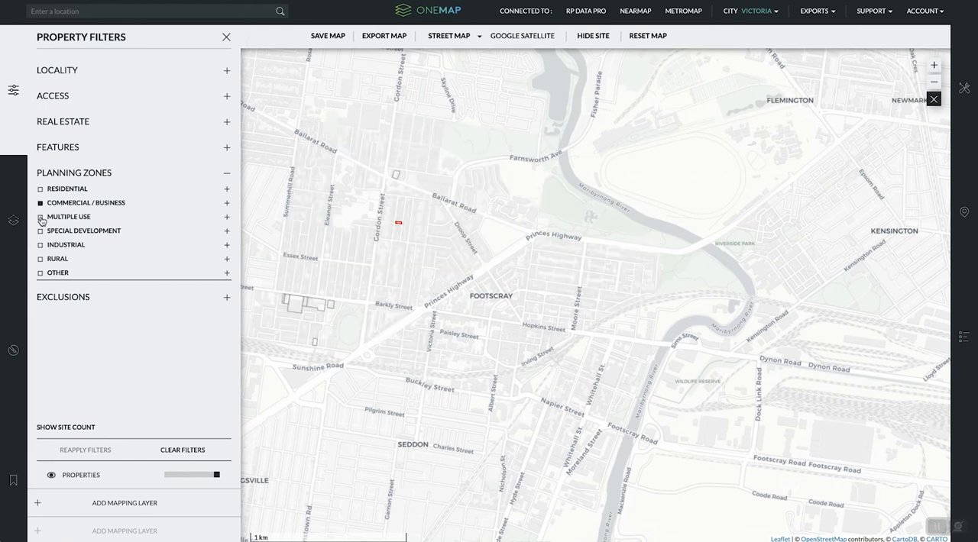
pyautogui.click(41, 217)
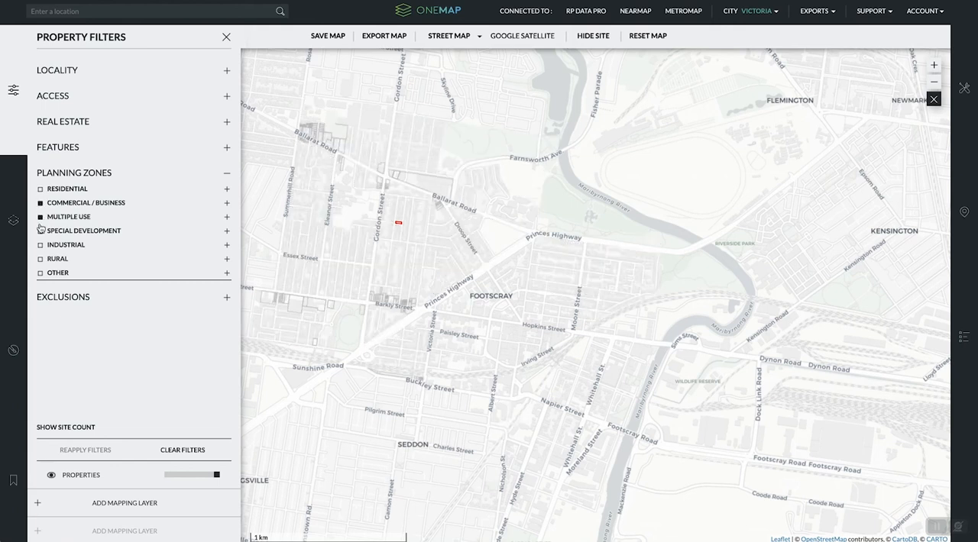
pyautogui.click(42, 232)
pyautogui.click(41, 246)
# - Clear the other planning zone filters and filter the Footscray properties to residential zones only
pyautogui.click(40, 246)
pyautogui.click(41, 232)
pyautogui.click(42, 203)
pyautogui.click(41, 202)
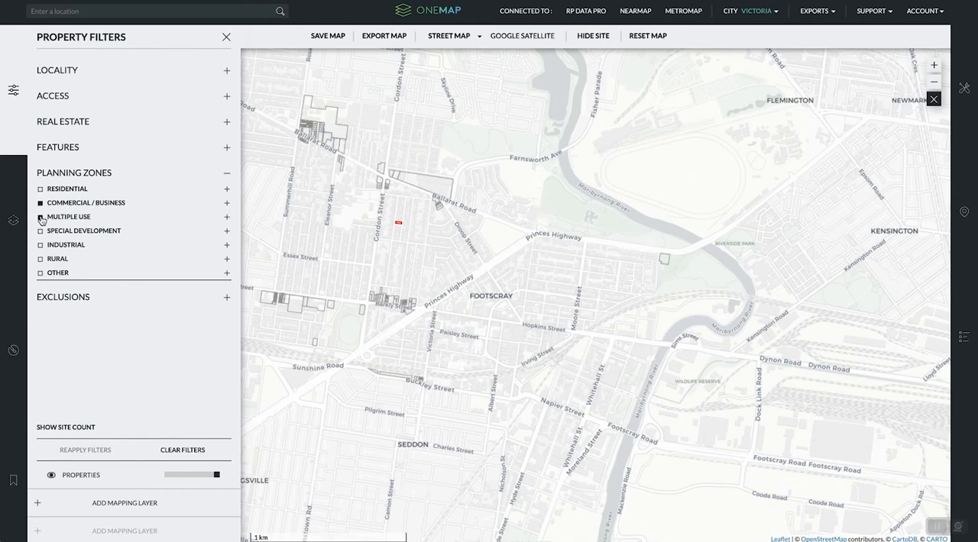
pyautogui.click(41, 203)
pyautogui.click(41, 189)
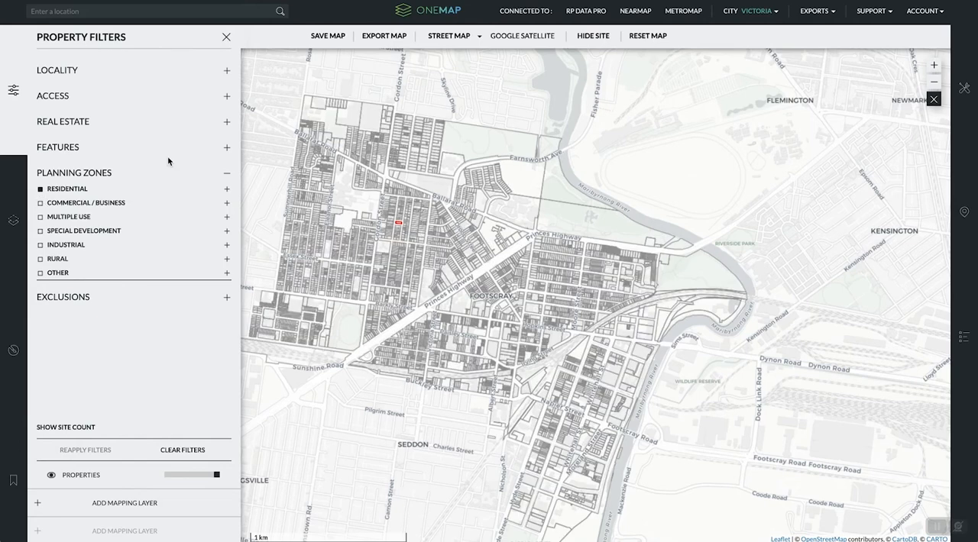
# - Try excluding heritage overlay sites, strata sites and public park / public use zoned sites from the filtered properties, removing each exclusion again
pyautogui.click(228, 298)
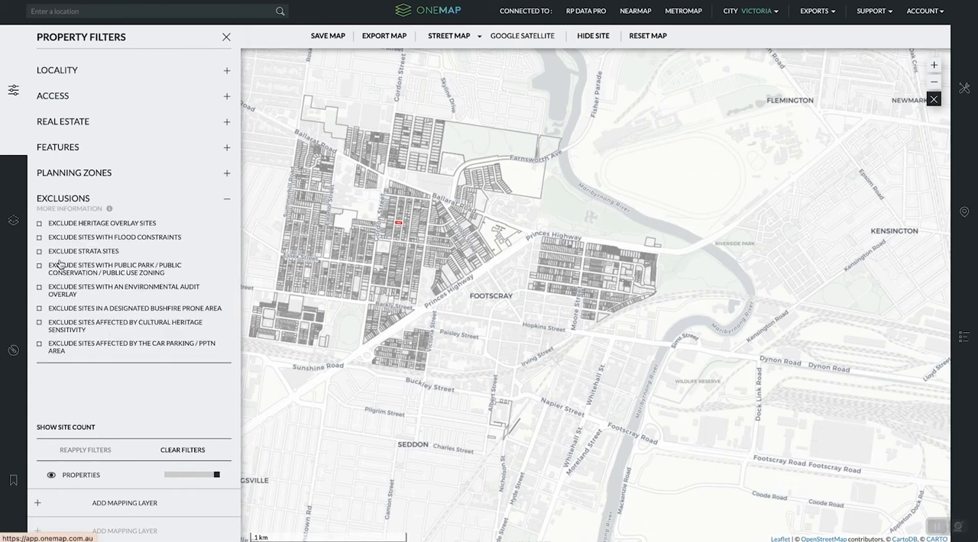
pyautogui.click(40, 223)
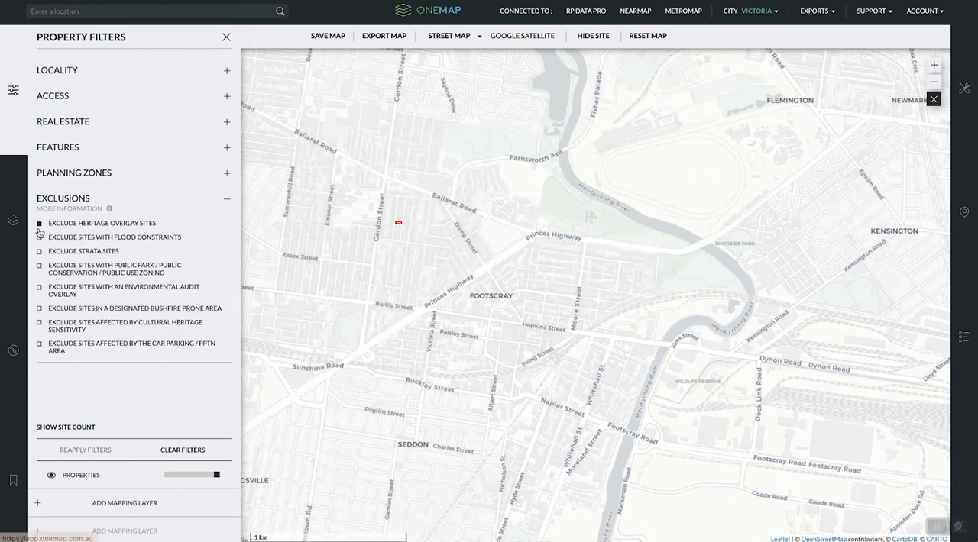
pyautogui.click(39, 223)
pyautogui.click(39, 252)
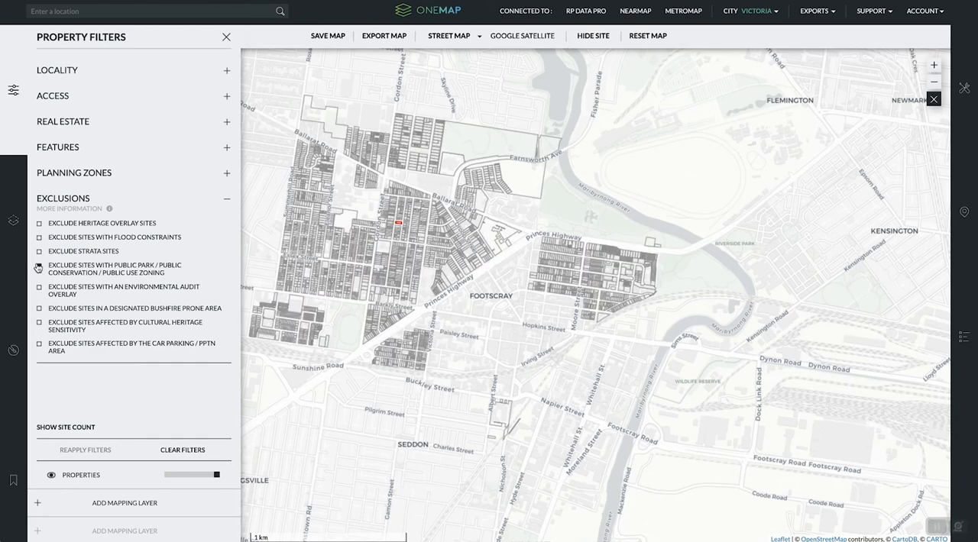
pyautogui.click(40, 266)
# - Try lowering the opacity of the properties layer on the map, restoring it to full opacity each time
pyautogui.moveTo(218, 479); pyautogui.dragTo(205, 483)
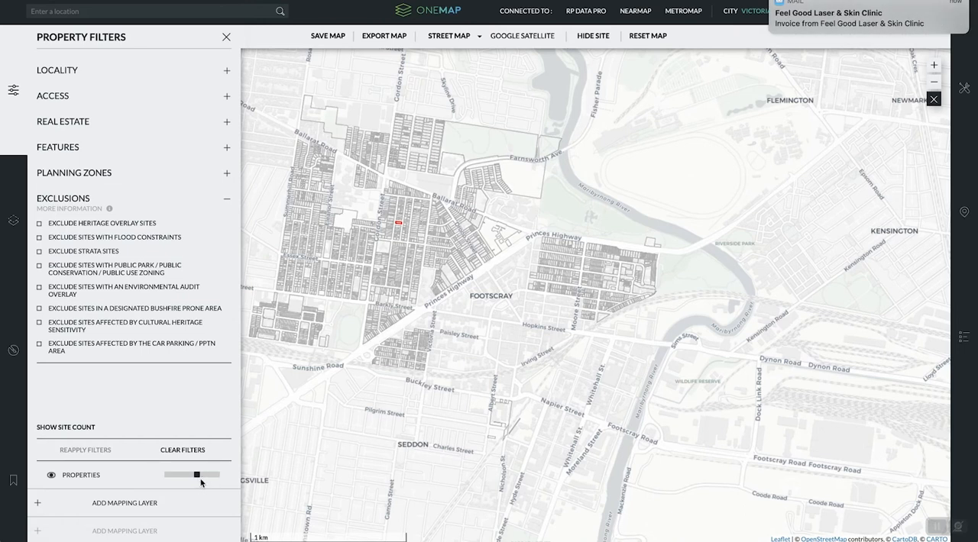
pyautogui.moveTo(202, 479)
pyautogui.mouseDown()
pyautogui.moveTo(191, 479)
pyautogui.moveTo(217, 479)
pyautogui.mouseUp()
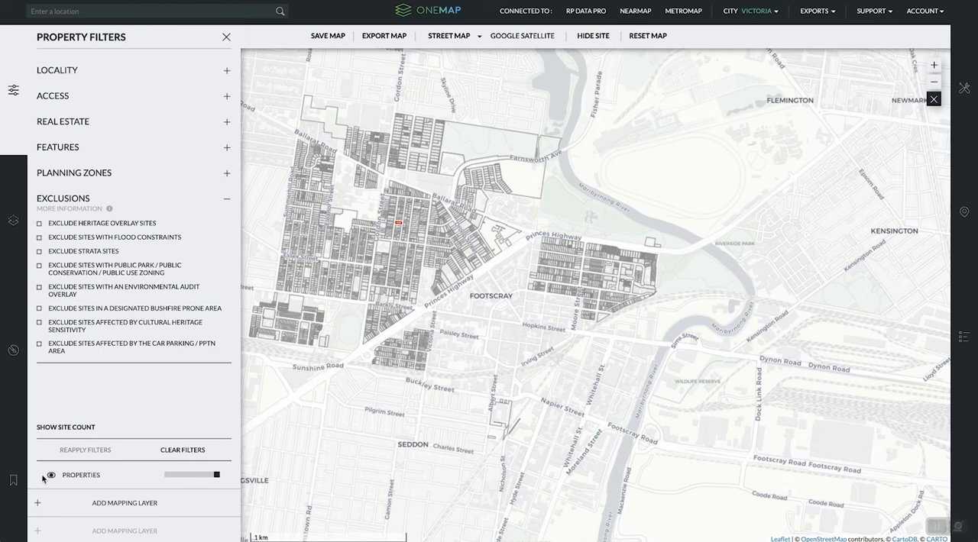
pyautogui.moveTo(217, 478); pyautogui.dragTo(196, 479)
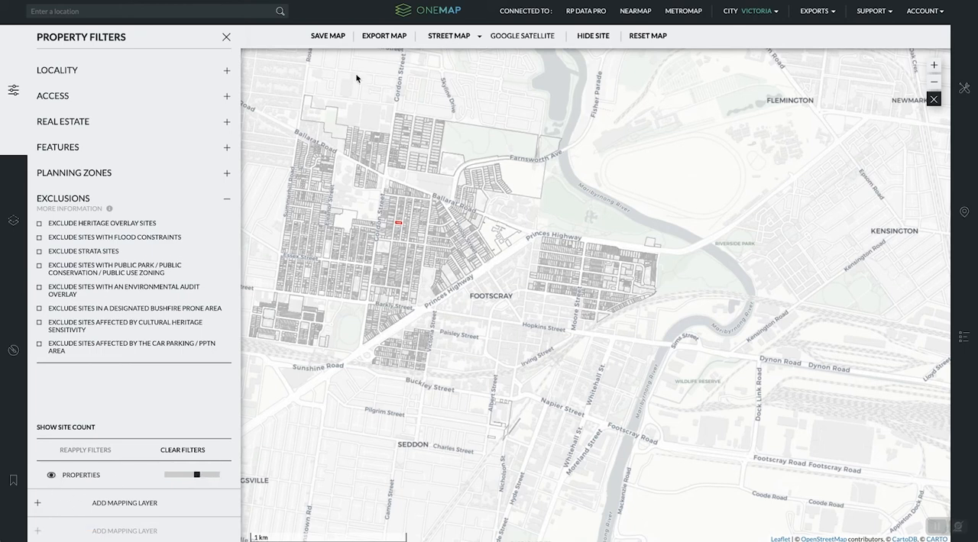
pyautogui.moveTo(196, 475); pyautogui.dragTo(229, 476)
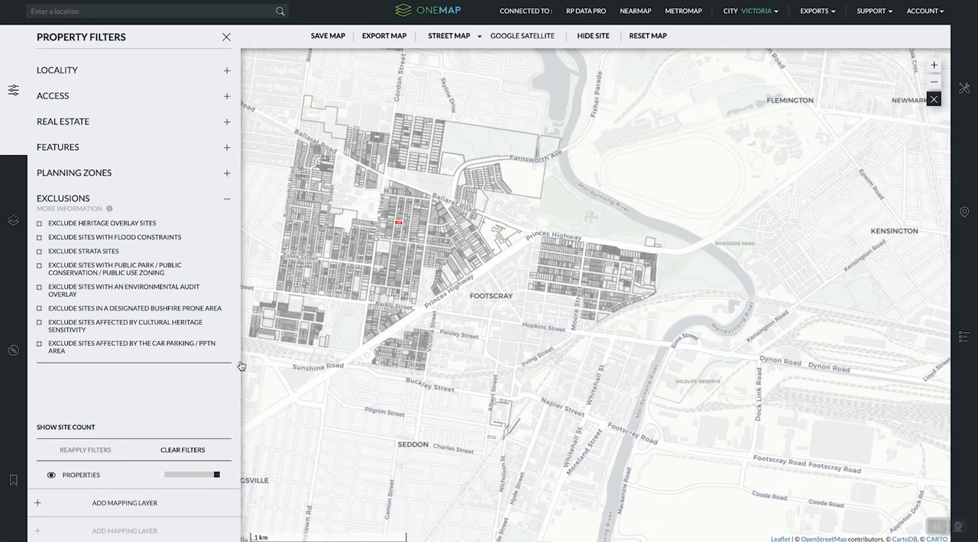
# - Try the municipalities and suburbs location layers on the map one after the other, removing each again
pyautogui.click(13, 220)
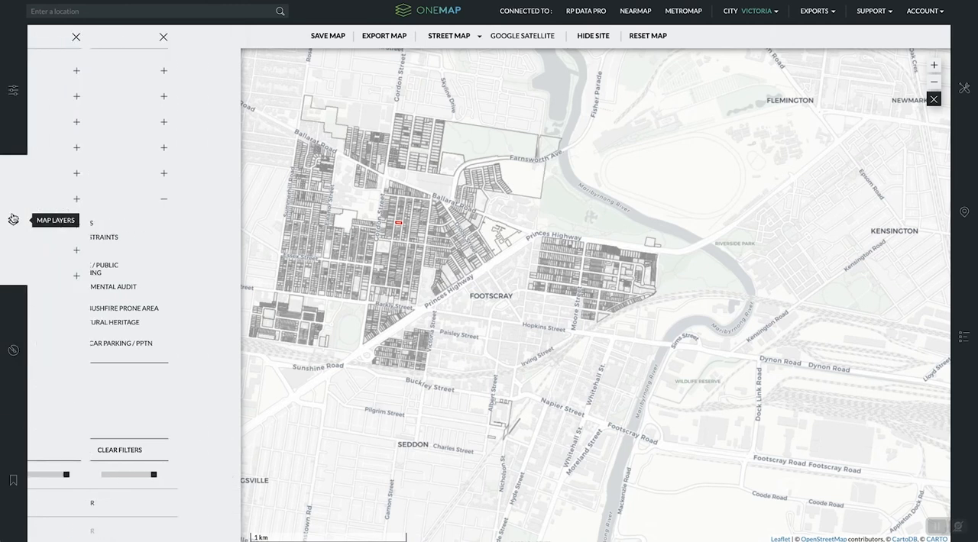
pyautogui.click(79, 71)
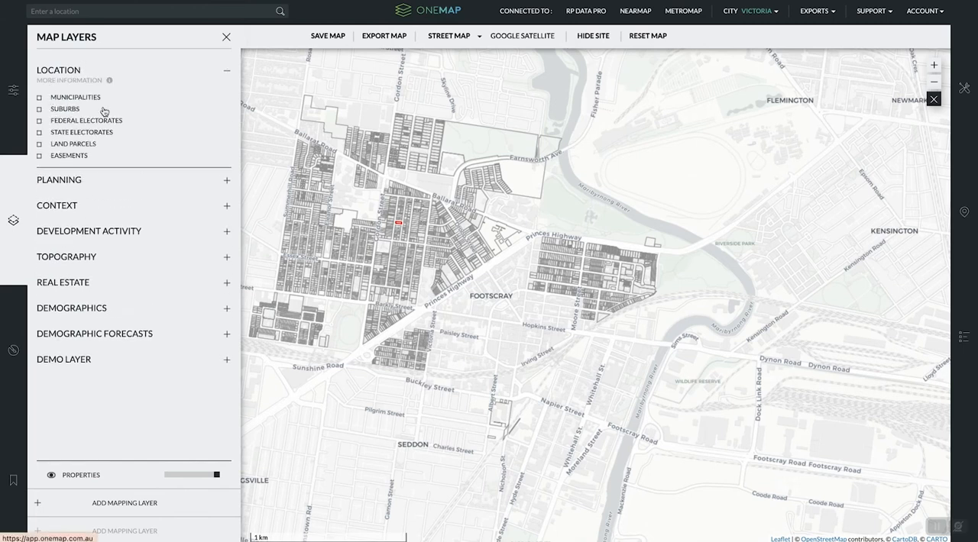
pyautogui.click(40, 97)
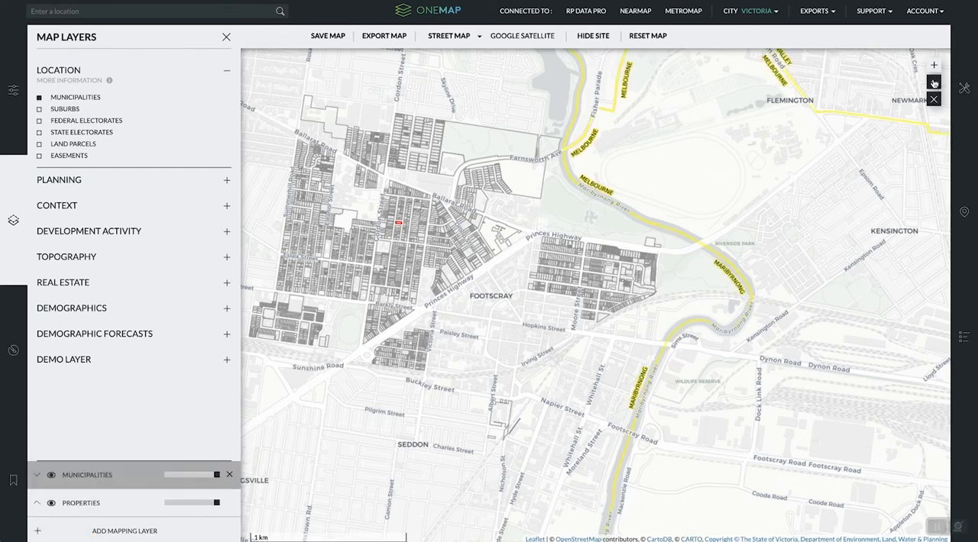
pyautogui.click(934, 82)
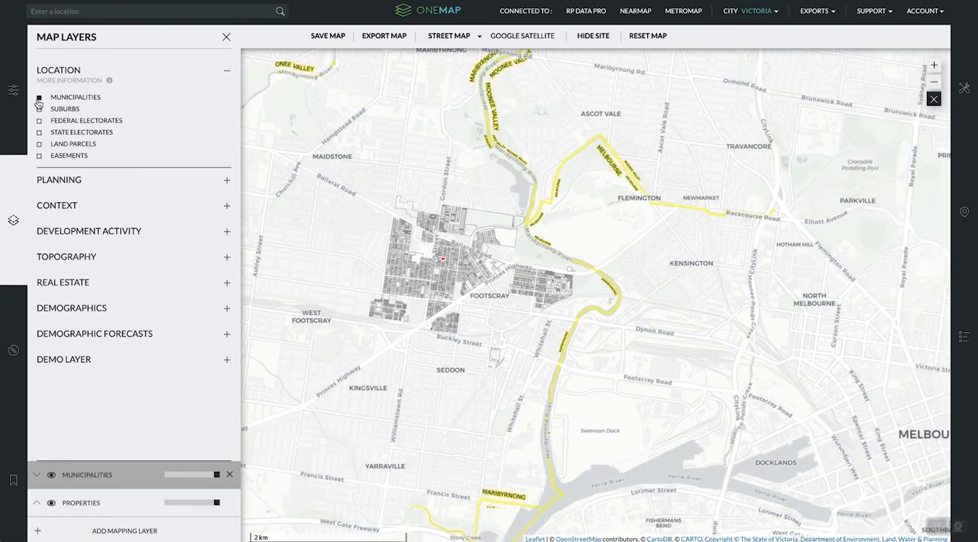
pyautogui.click(40, 97)
pyautogui.click(39, 109)
pyautogui.click(39, 109)
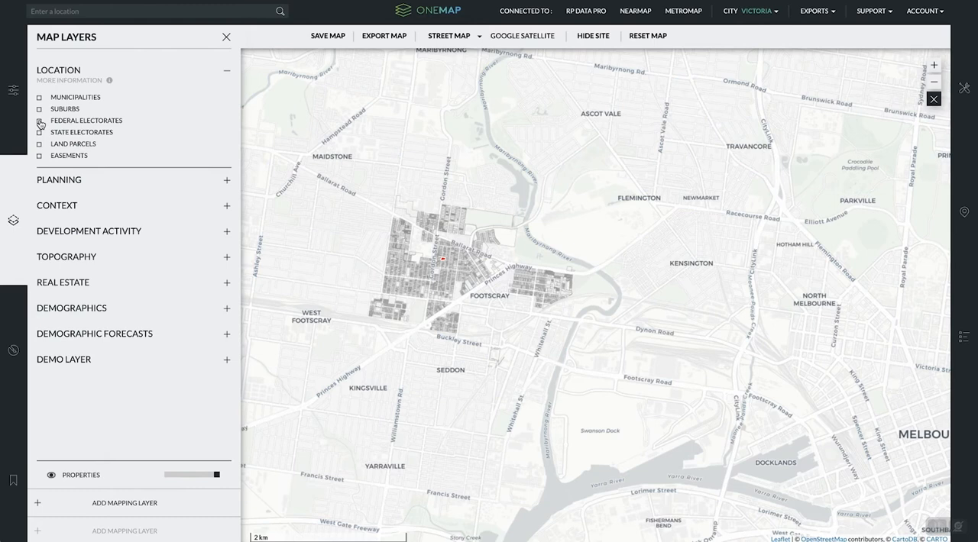
# - Try the federal electorates, state electorates and land parcels location layers one at a time, removing each again
pyautogui.click(40, 120)
pyautogui.click(39, 121)
pyautogui.click(40, 132)
pyautogui.click(40, 132)
pyautogui.click(40, 144)
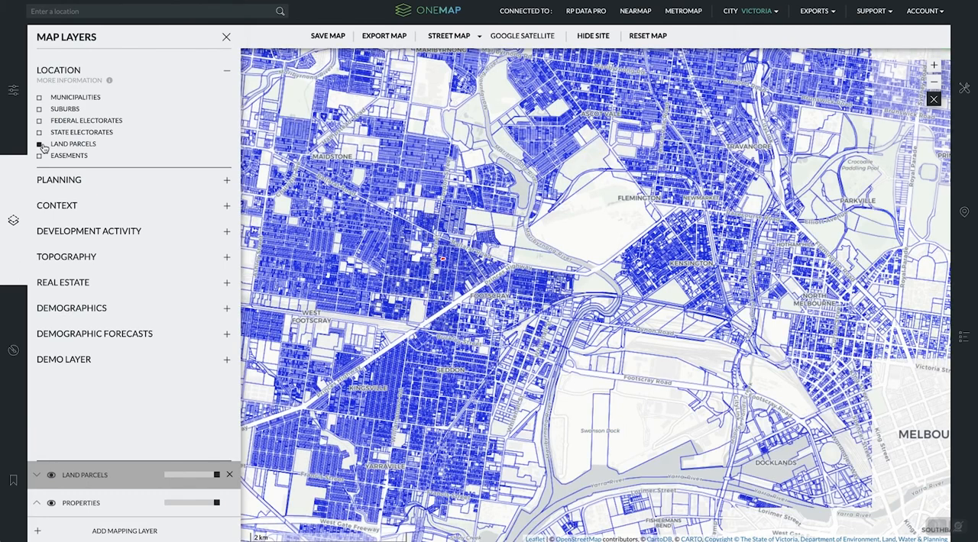
pyautogui.click(40, 145)
# - View the easements layer on the map and switch the displayed location layer to suburbs
pyautogui.click(40, 155)
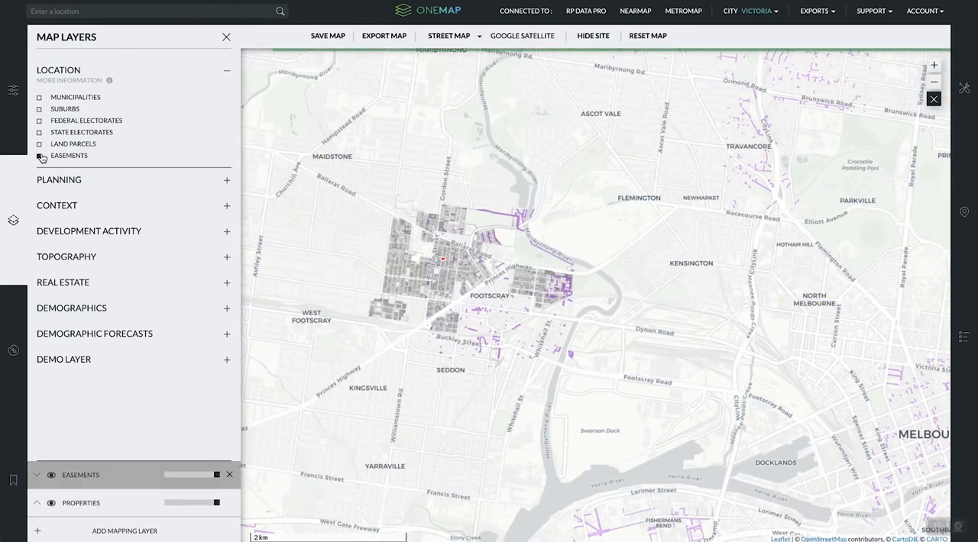
pyautogui.click(39, 109)
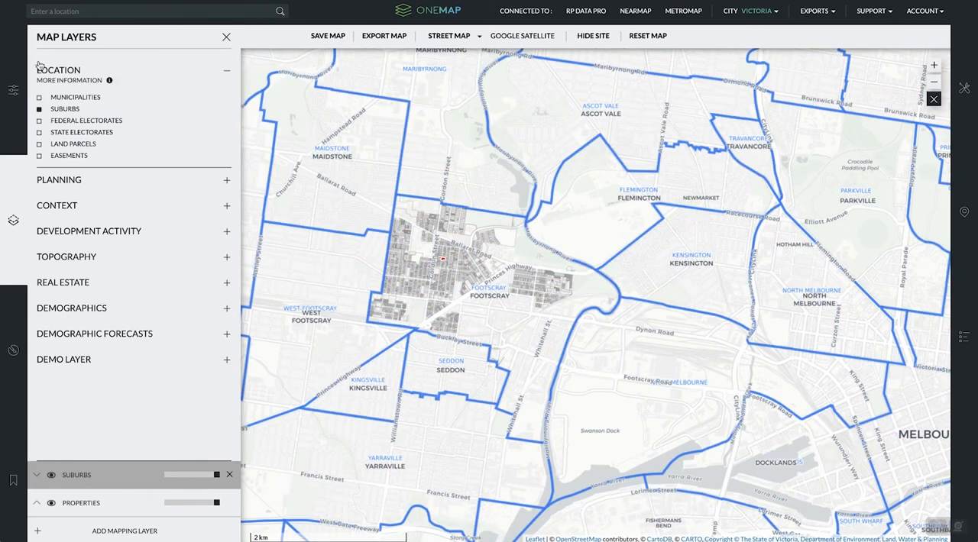
pyautogui.click(39, 109)
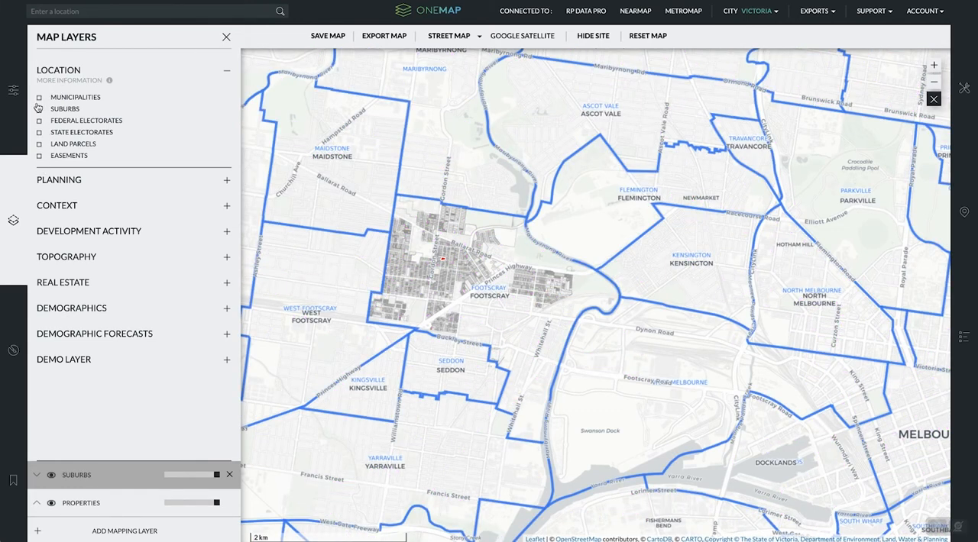
pyautogui.click(41, 156)
pyautogui.click(39, 108)
# - Display the planning zones layer on the map and look through its zone categories in the layer legend
pyautogui.click(116, 180)
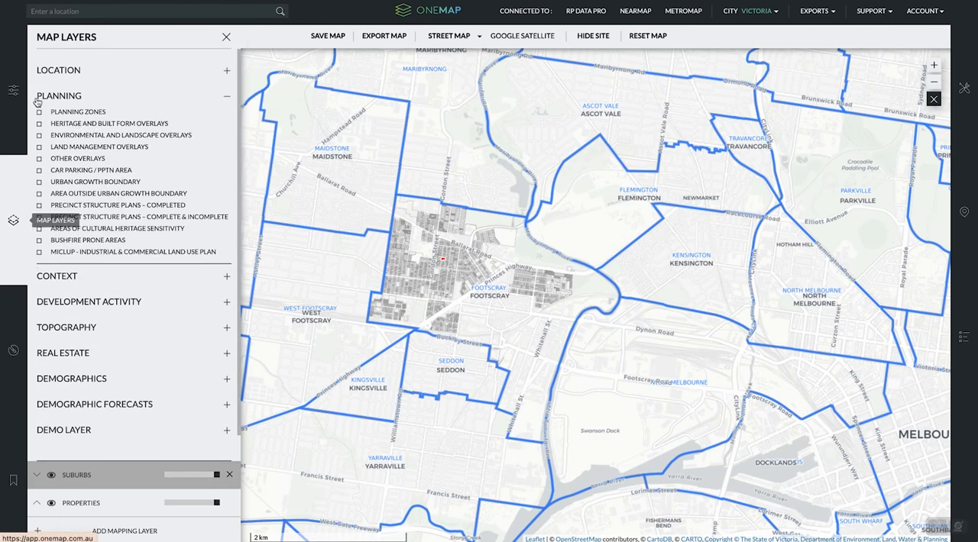
pyautogui.click(39, 114)
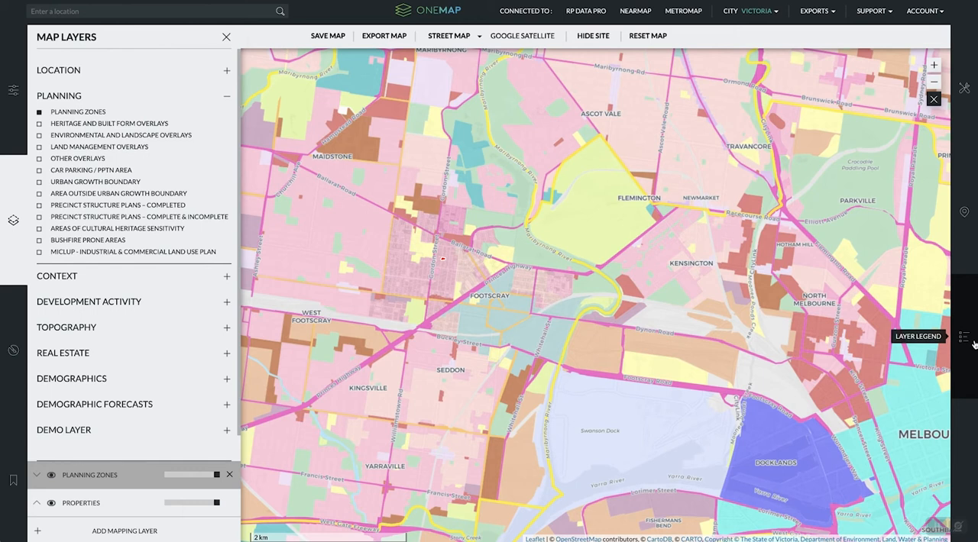
pyautogui.click(973, 343)
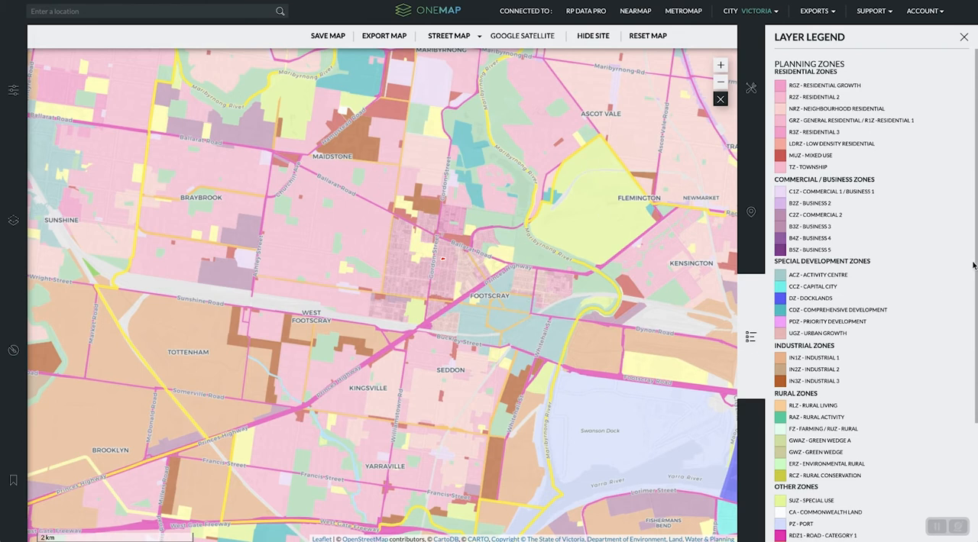
pyautogui.moveTo(975, 200)
pyautogui.mouseDown()
pyautogui.moveTo(975, 319)
pyautogui.moveTo(969, 193)
pyautogui.mouseUp()
# - Switch the planning layer through environmental and landscape overlays, car parking / PPTN area and urban growth boundary to completed precinct structure plans
pyautogui.click(25, 201)
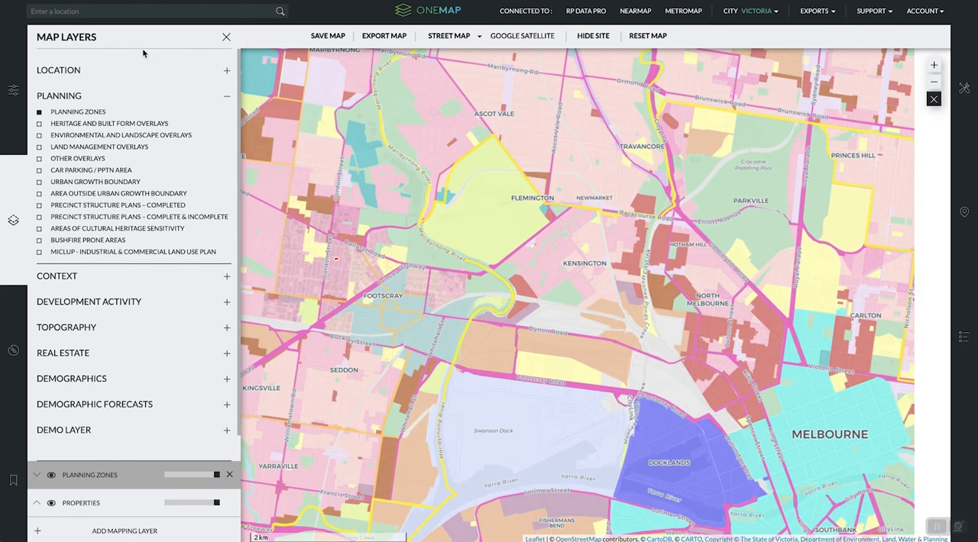
pyautogui.click(39, 136)
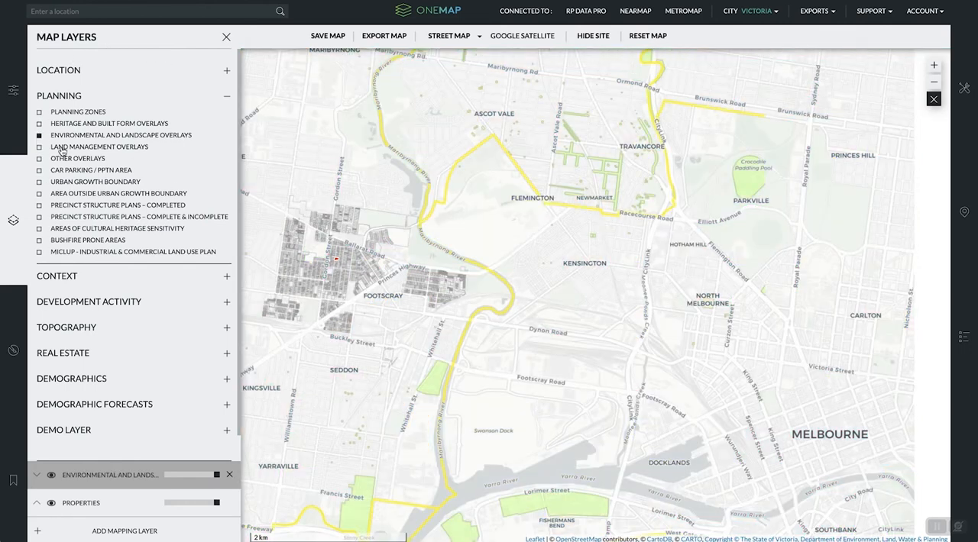
pyautogui.click(39, 170)
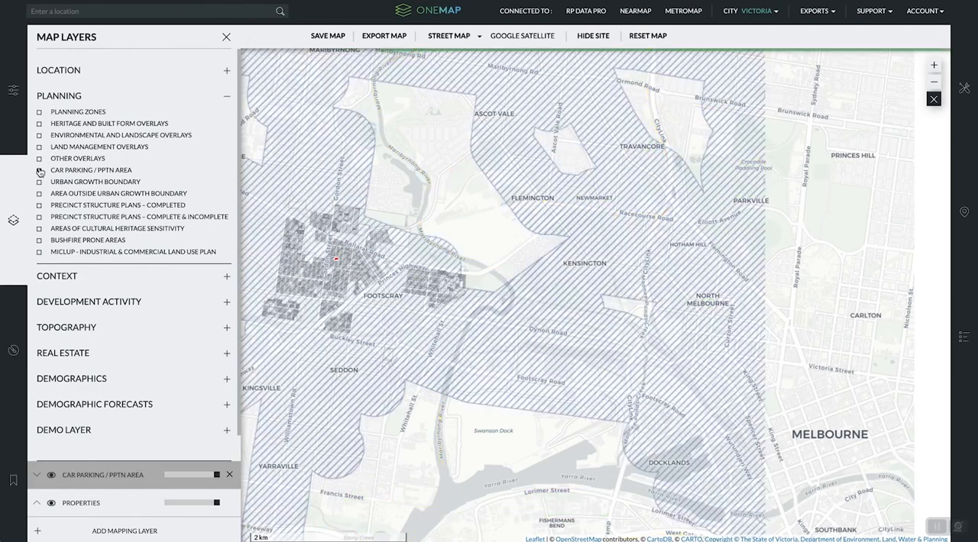
pyautogui.click(39, 181)
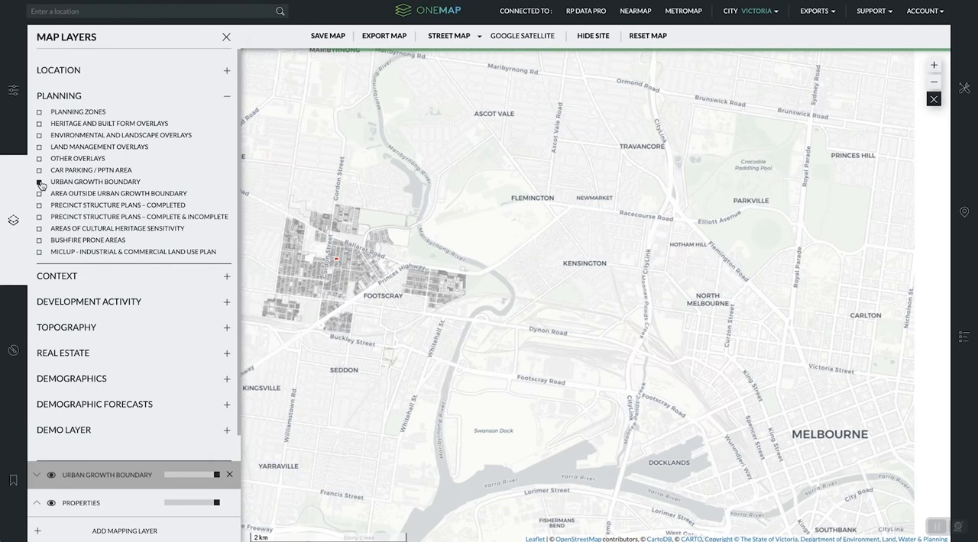
pyautogui.click(39, 205)
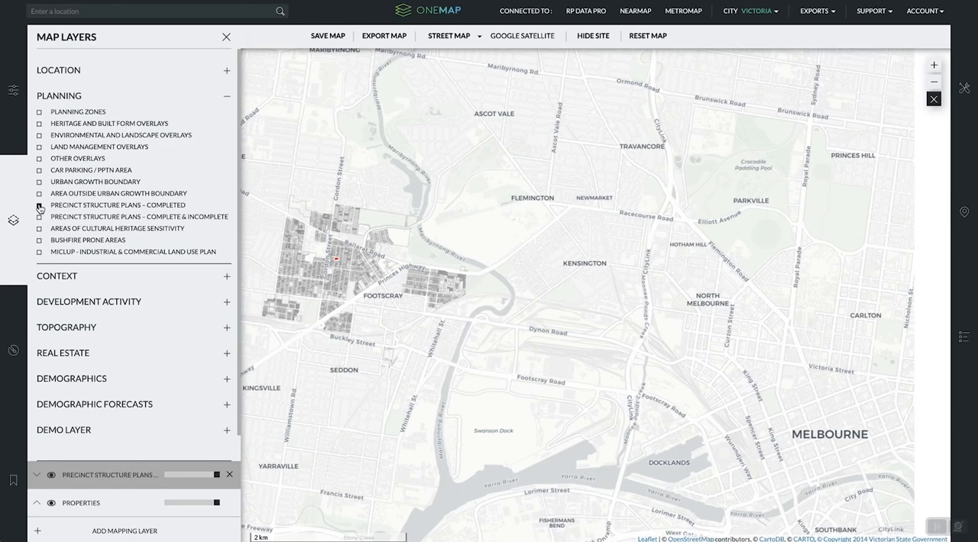
pyautogui.moveTo(387, 276); pyautogui.dragTo(657, 305)
pyautogui.click(933, 65)
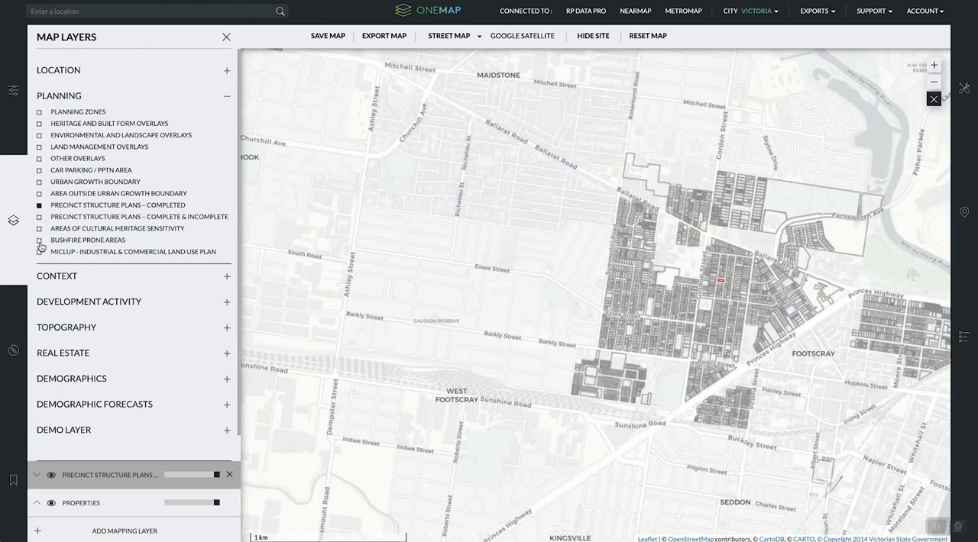
# - Display the context plan layer around Footscray and view its land use and transport legend
pyautogui.click(61, 276)
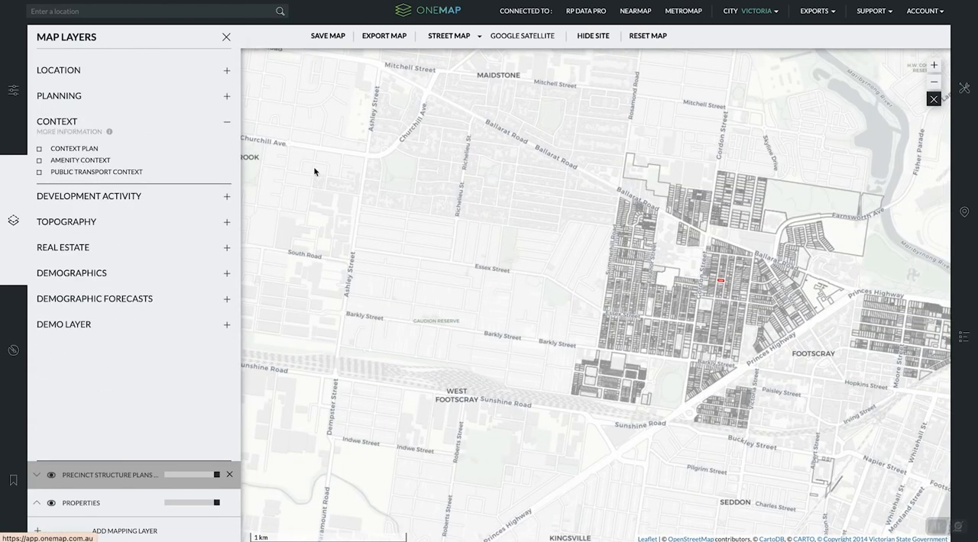
pyautogui.moveTo(555, 262); pyautogui.dragTo(411, 258)
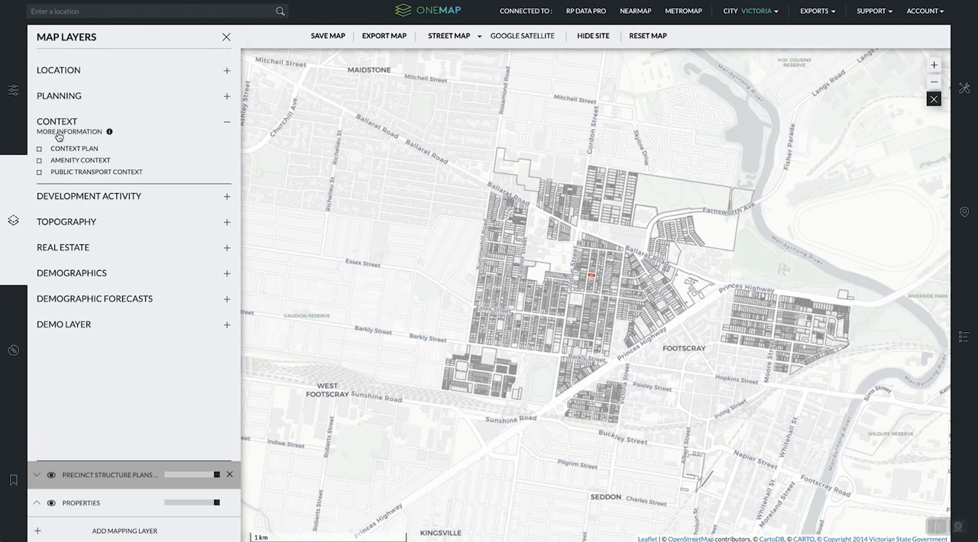
pyautogui.click(39, 150)
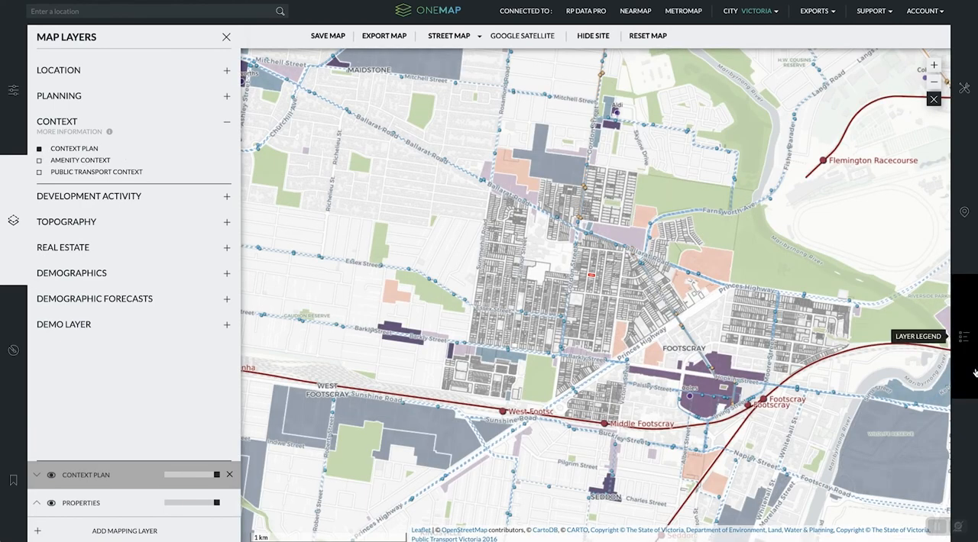
pyautogui.click(963, 336)
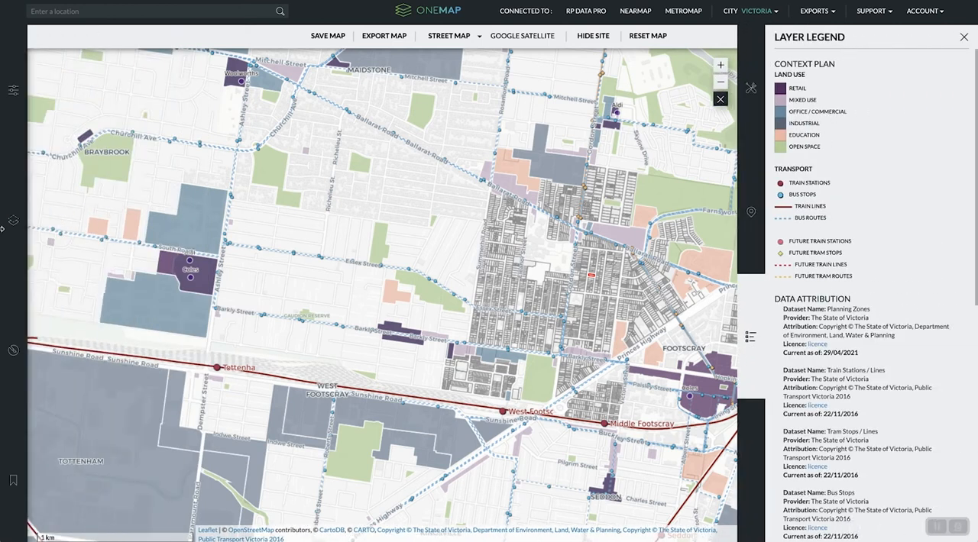
# - View the amenity context and public transport context layers in turn and return to the context plan layer
pyautogui.click(13, 220)
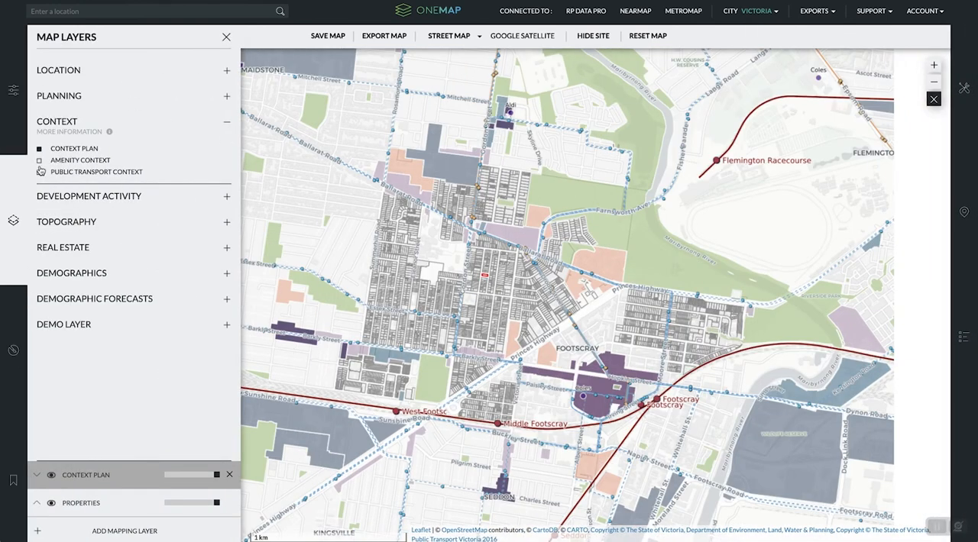
pyautogui.click(40, 161)
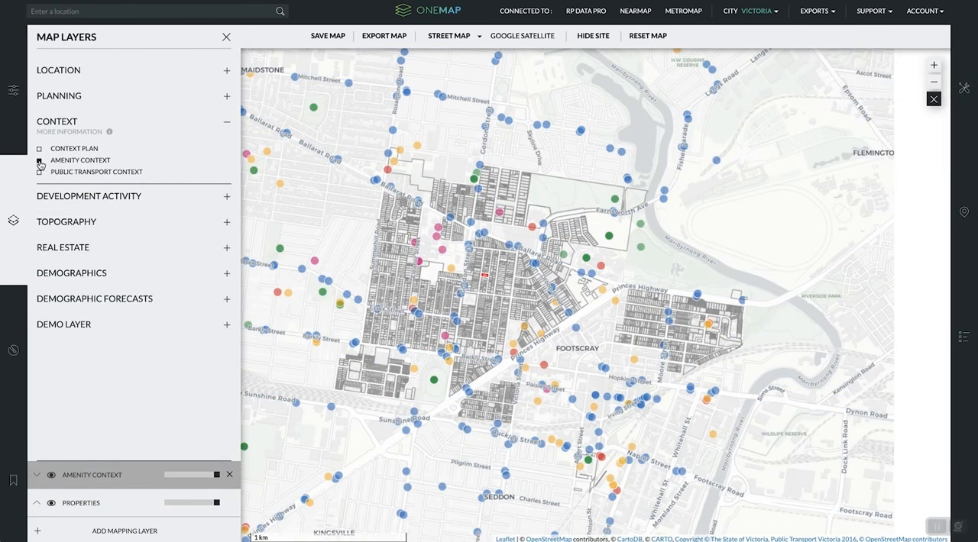
pyautogui.click(40, 173)
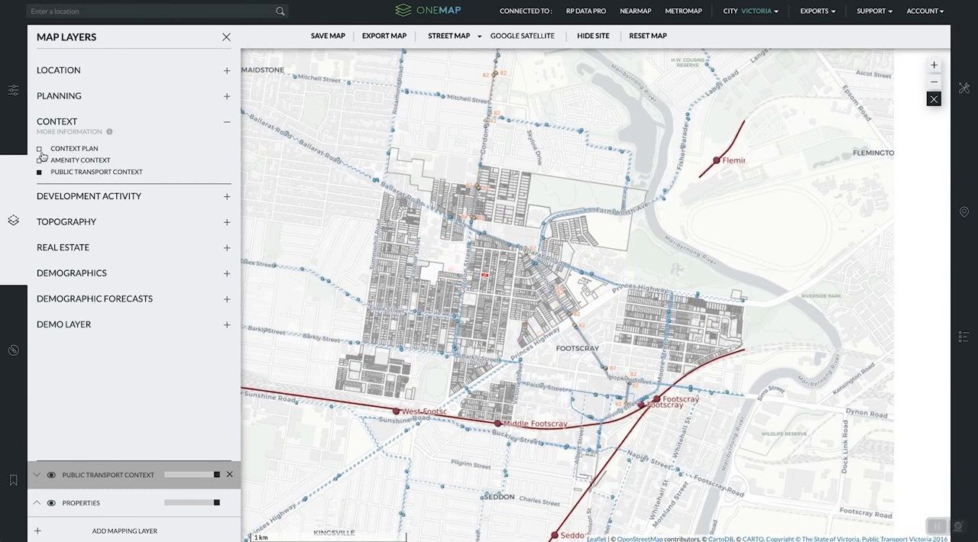
pyautogui.click(40, 150)
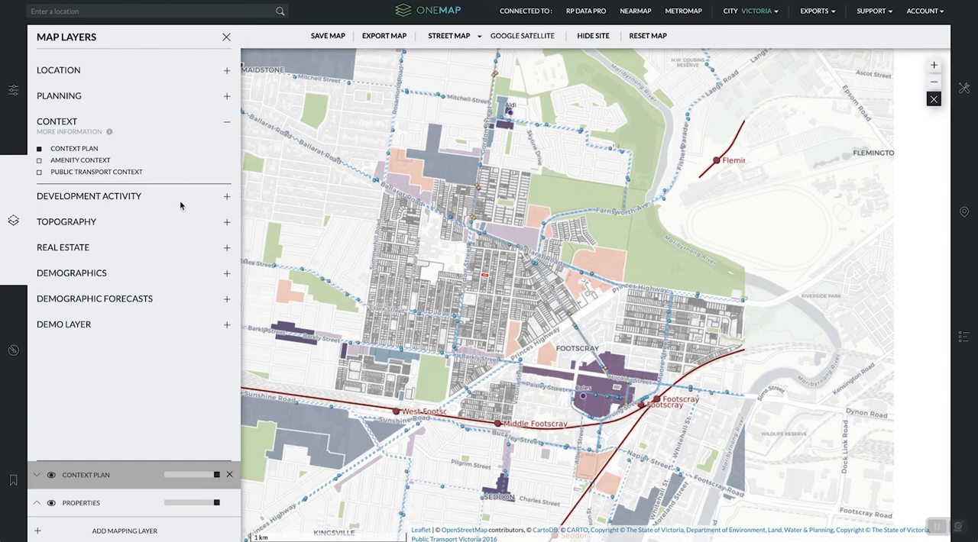
# - Try the housing developments (2005-2014) development activity layer on the map and remove it again
pyautogui.click(98, 198)
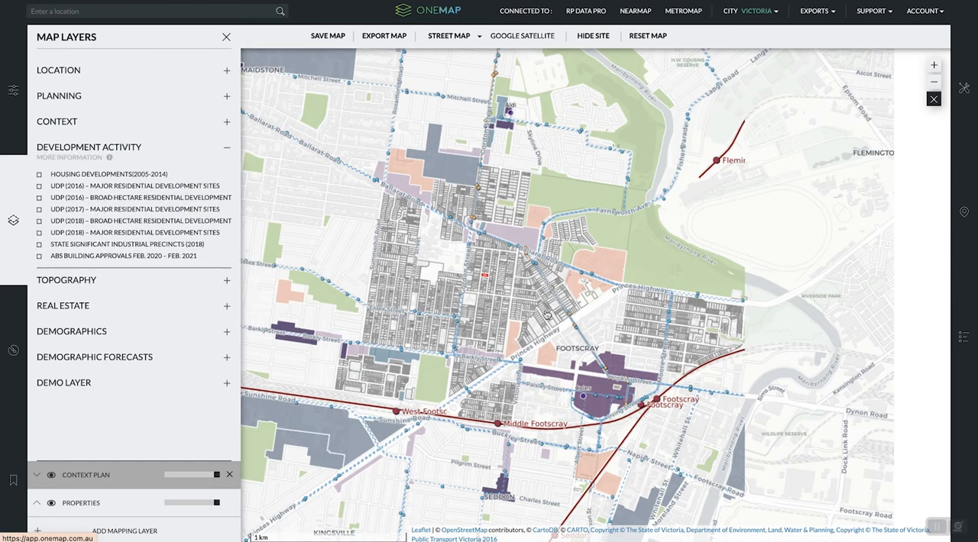
pyautogui.click(39, 176)
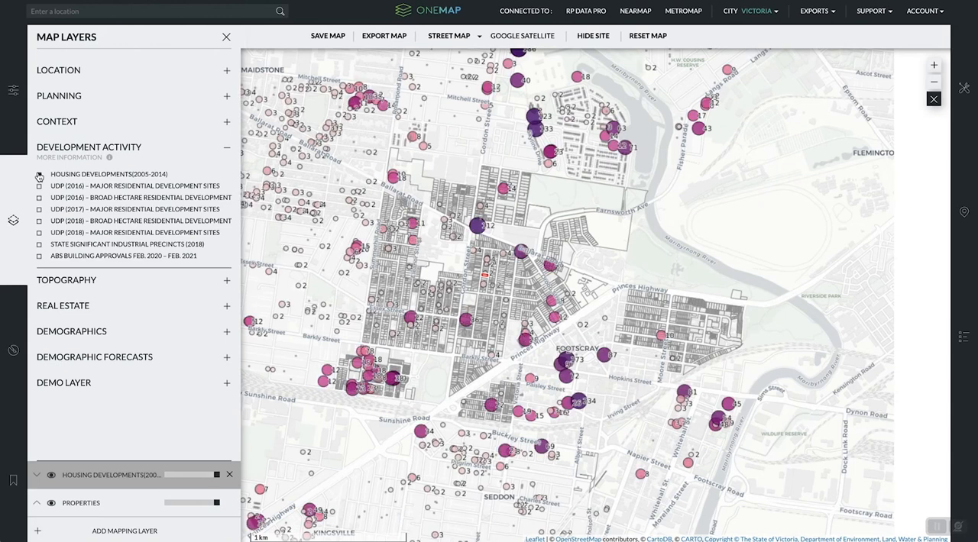
pyautogui.click(39, 175)
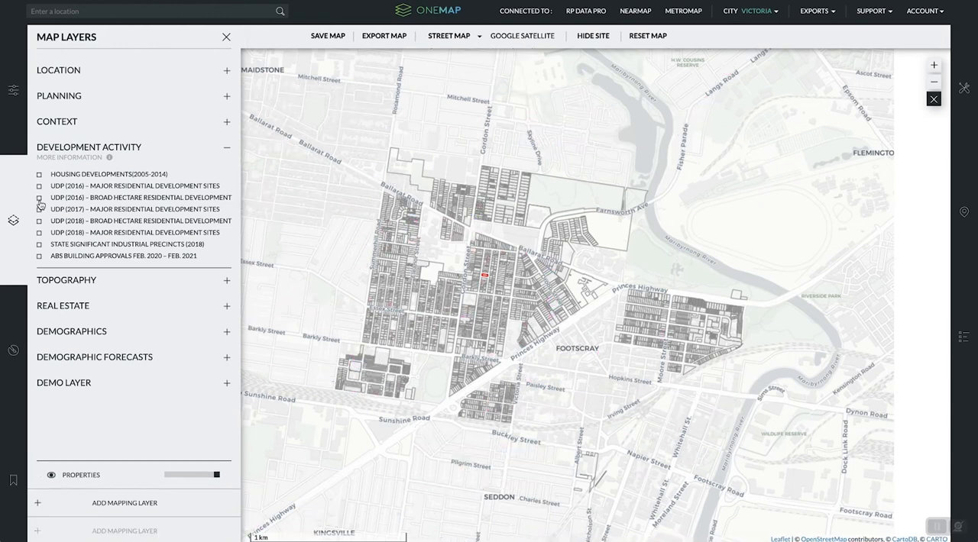
# - Try the UDP (2016) and UDP (2018) broad hectare residential development layers in turn, removing each from the map
pyautogui.click(39, 199)
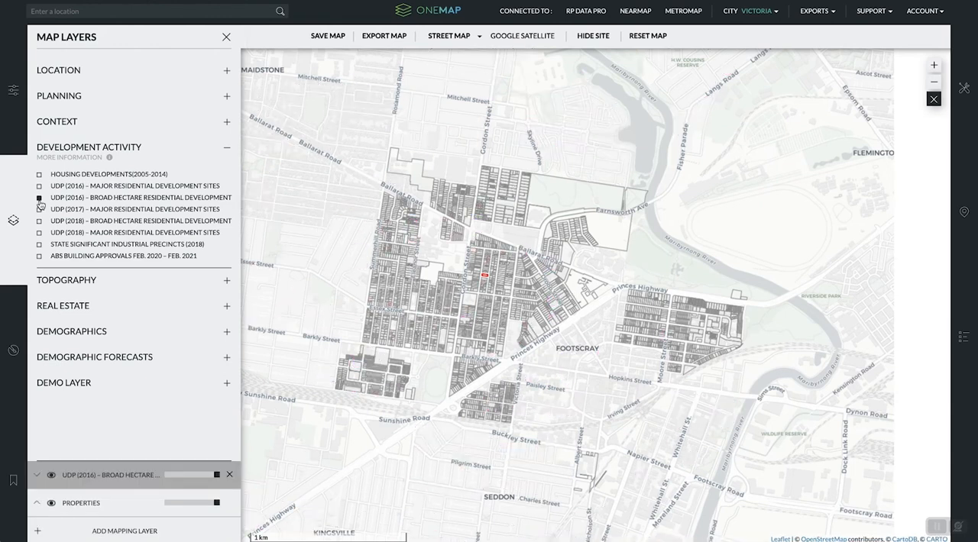
pyautogui.click(40, 199)
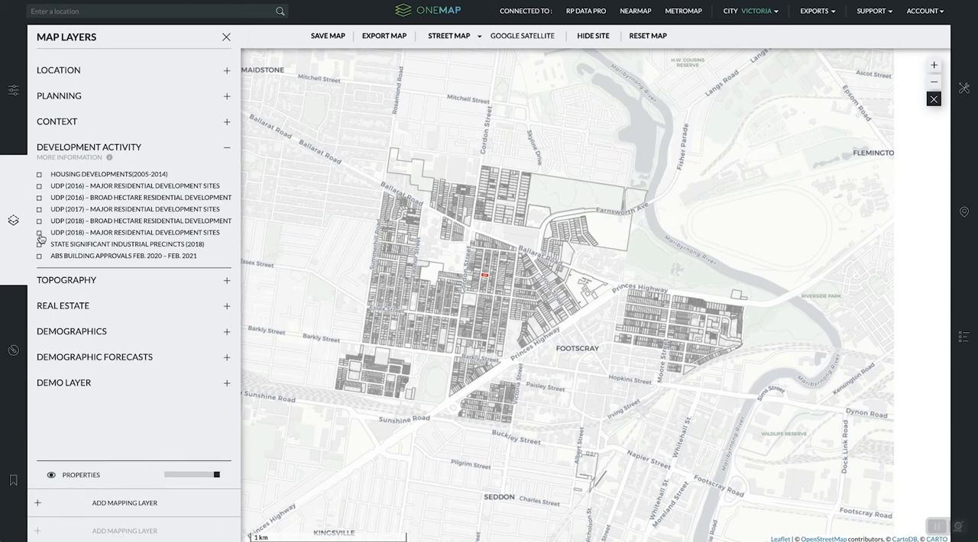
pyautogui.click(40, 222)
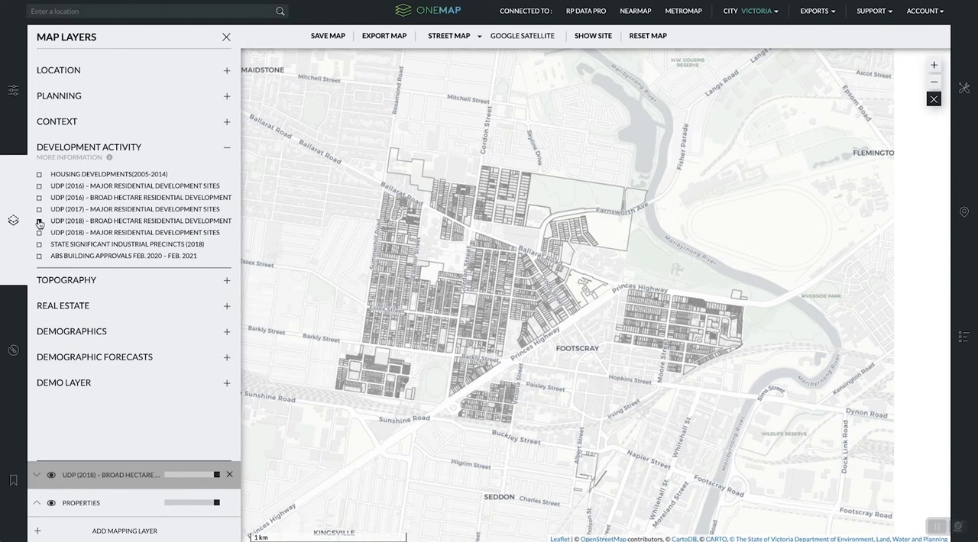
pyautogui.click(39, 221)
# - View the ABS building approvals Feb. 2020 – Feb. 2021 and housing developments (2005-2014) layers in turn and clear both
pyautogui.click(39, 257)
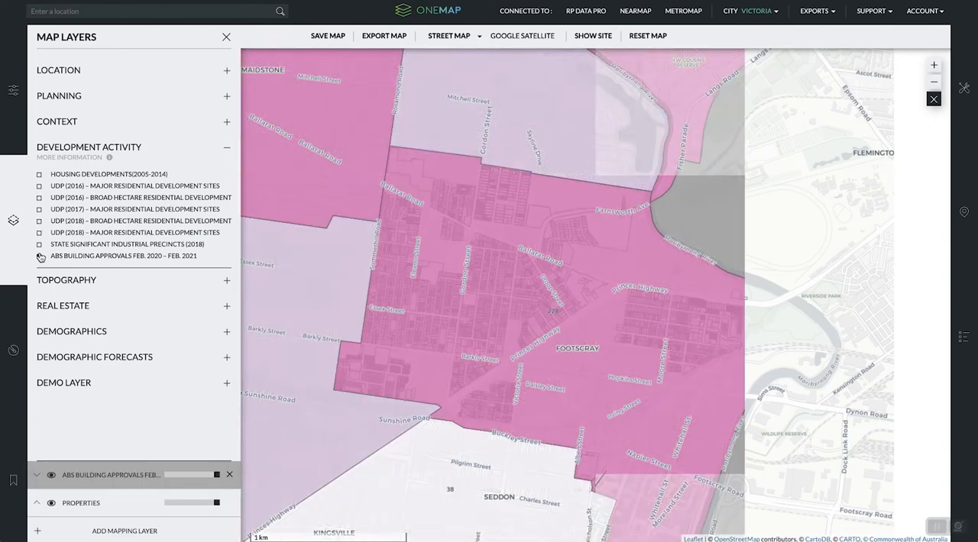
pyautogui.click(40, 257)
pyautogui.click(39, 175)
pyautogui.click(40, 175)
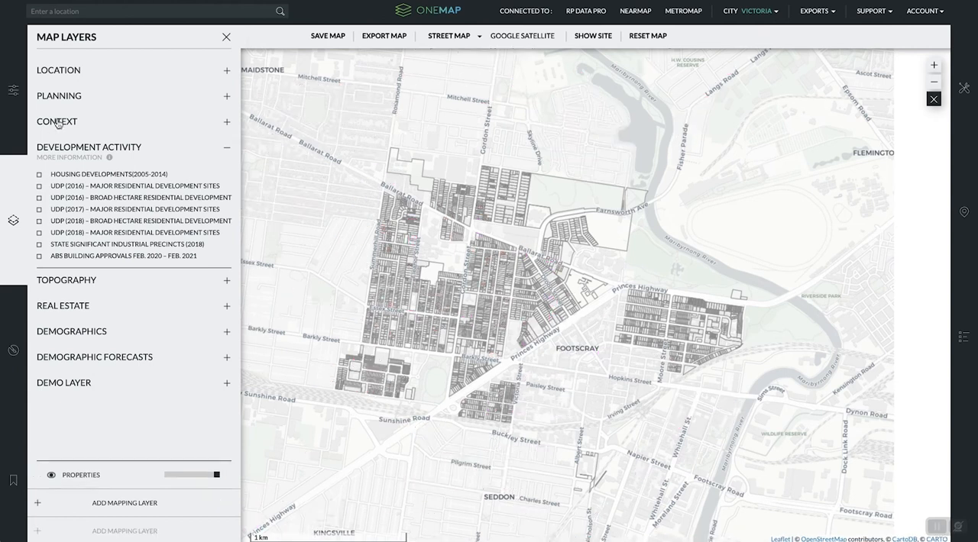
# - Show the context plan again, replace it with the contours, slope analysis and elevation topography layers in turn, and clear the map
pyautogui.click(65, 124)
pyautogui.click(50, 150)
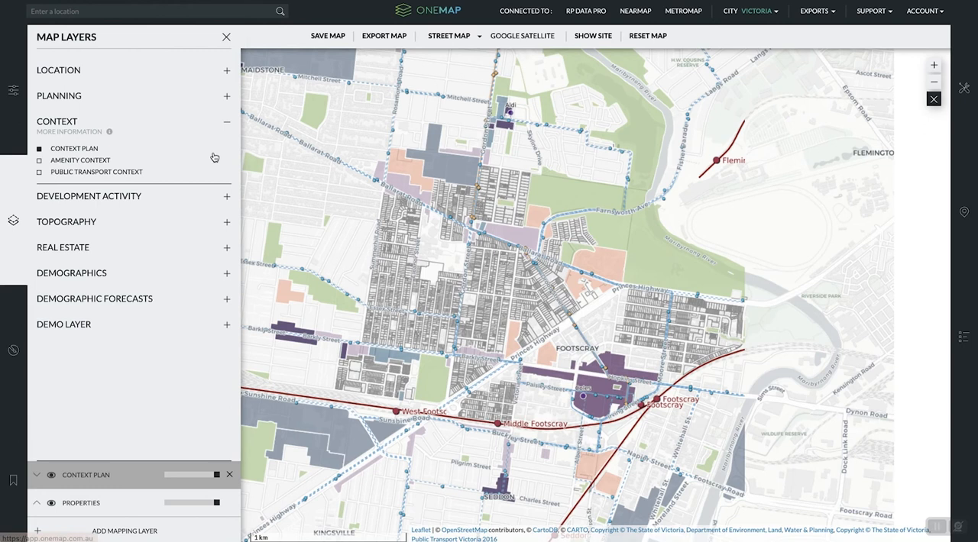
pyautogui.click(72, 226)
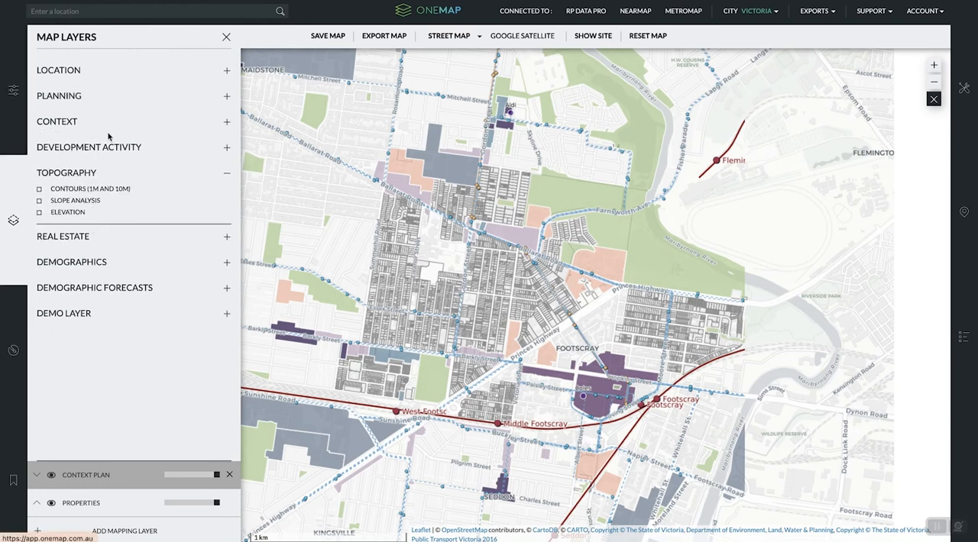
pyautogui.click(40, 188)
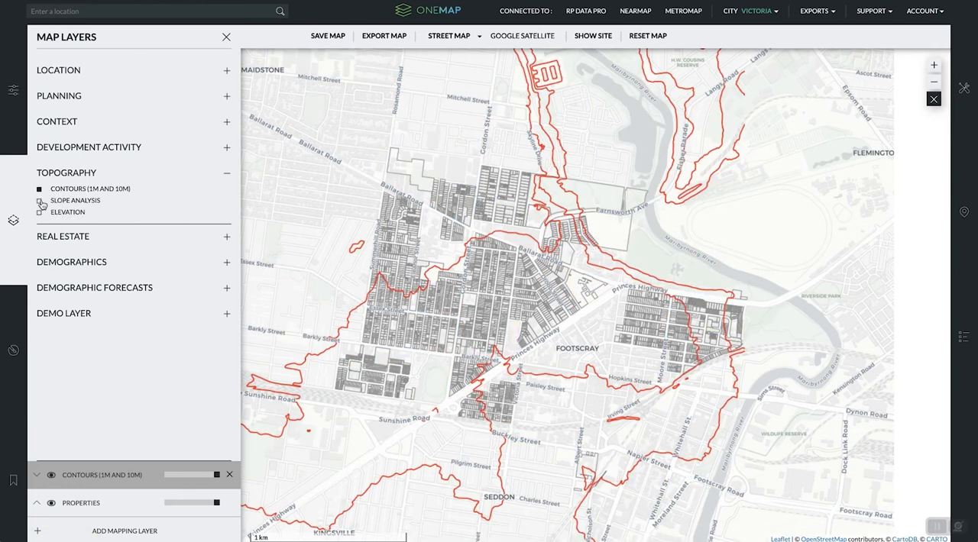
pyautogui.click(40, 202)
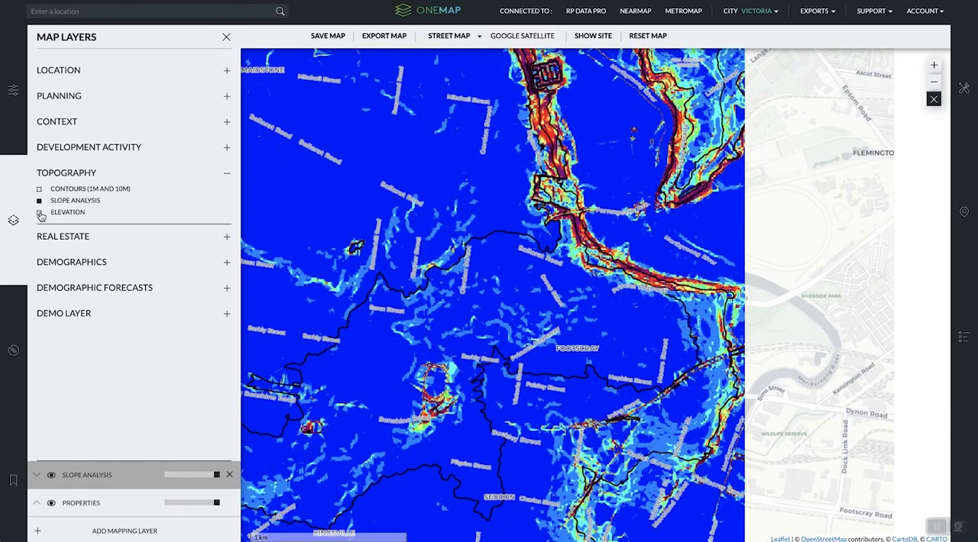
pyautogui.click(40, 213)
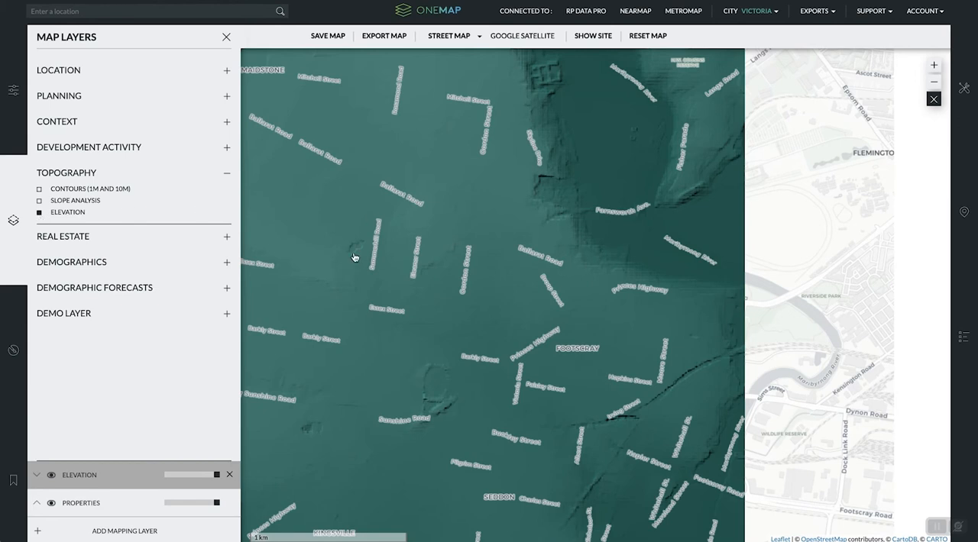
pyautogui.click(39, 214)
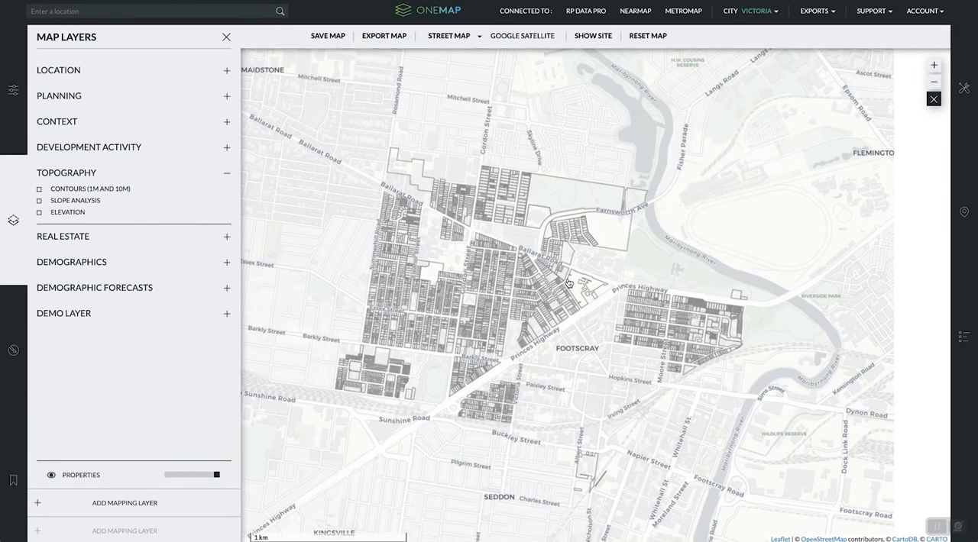
# - View the median house prices and median unit prices real estate layers in turn and clear the map
pyautogui.click(129, 240)
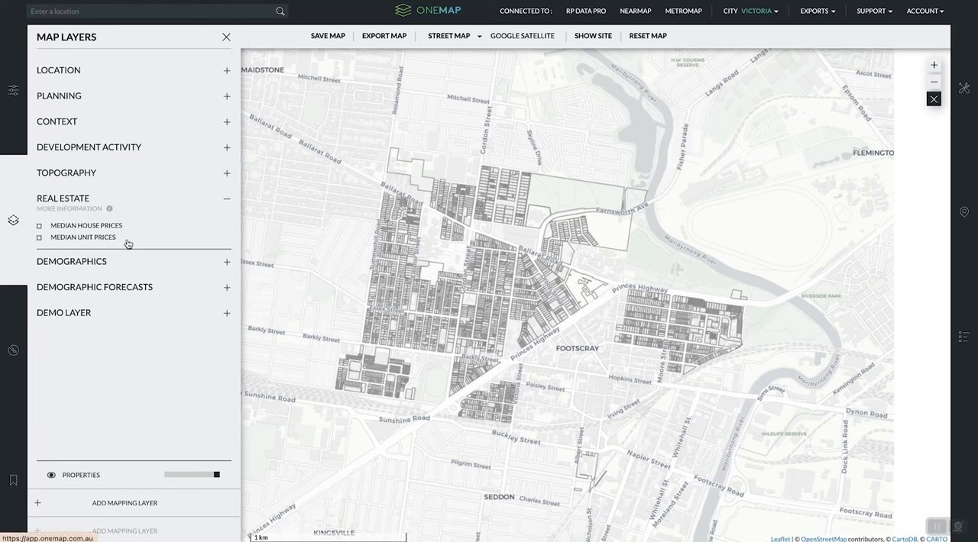
pyautogui.click(61, 230)
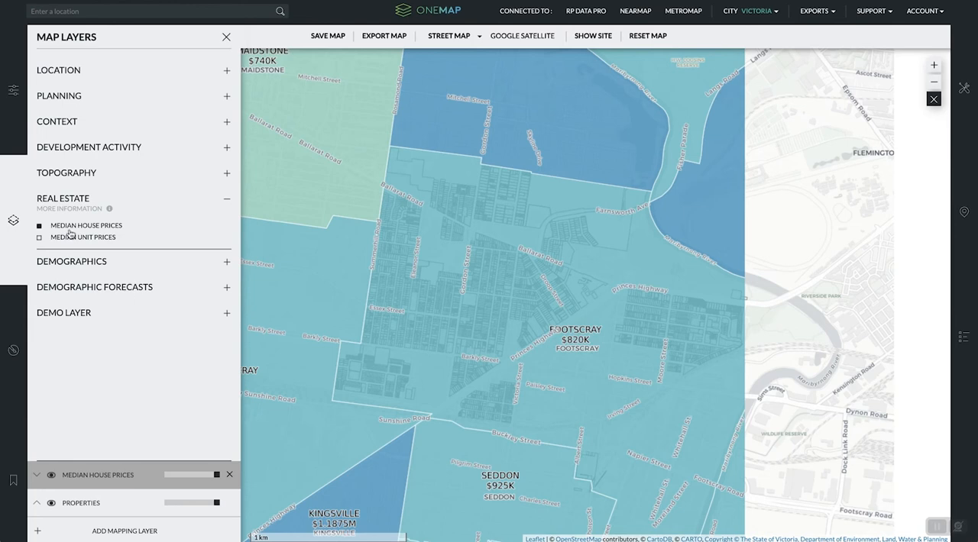
pyautogui.click(74, 238)
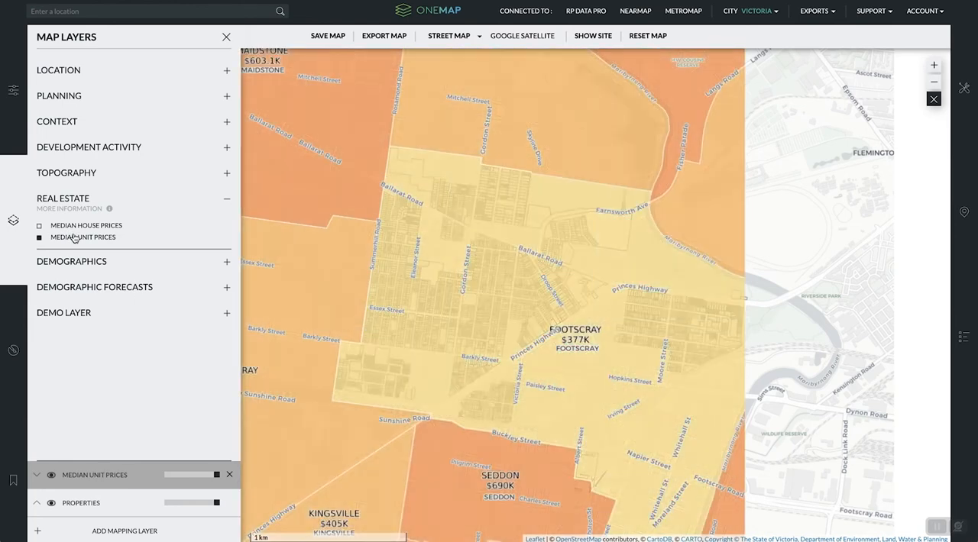
pyautogui.click(74, 239)
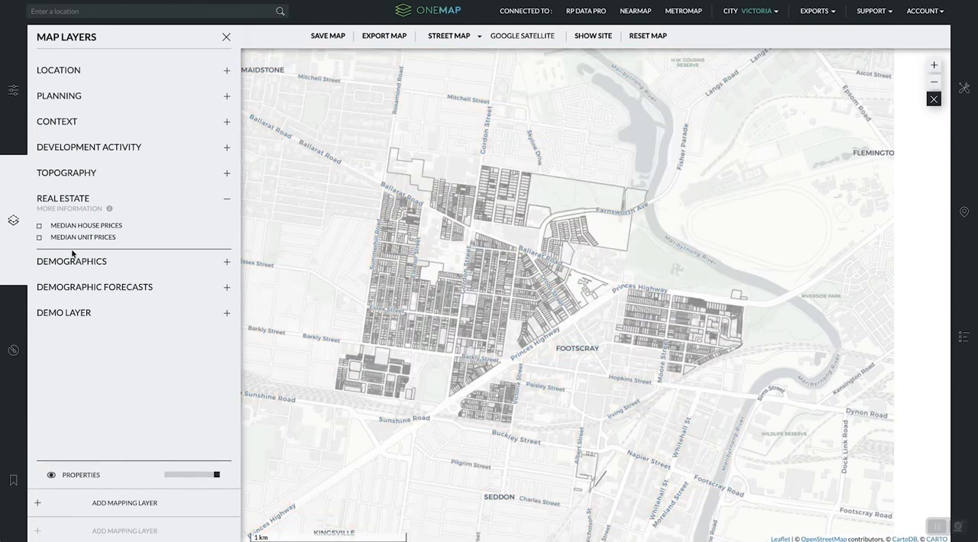
# - View the 2016 demographics layers for dwelling density, population density, household size, median age and median weekly rent in turn, and clear the last one
pyautogui.click(73, 261)
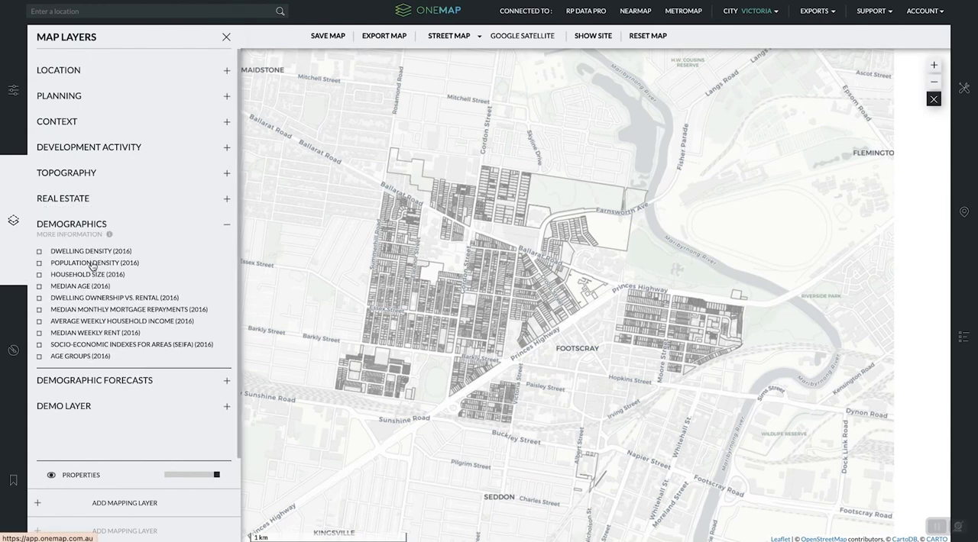
pyautogui.click(40, 252)
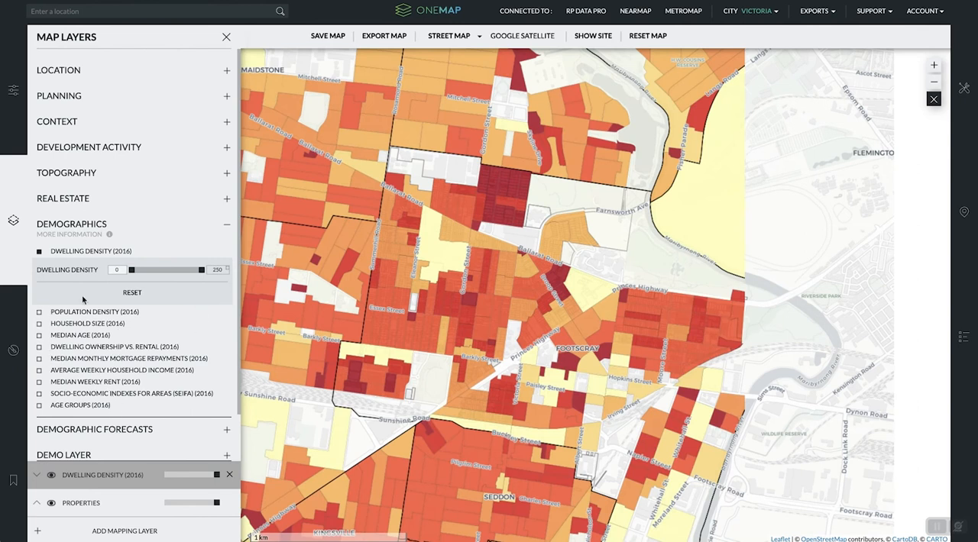
pyautogui.moveTo(202, 273)
pyautogui.mouseDown()
pyautogui.moveTo(178, 275)
pyautogui.moveTo(202, 273)
pyautogui.mouseUp()
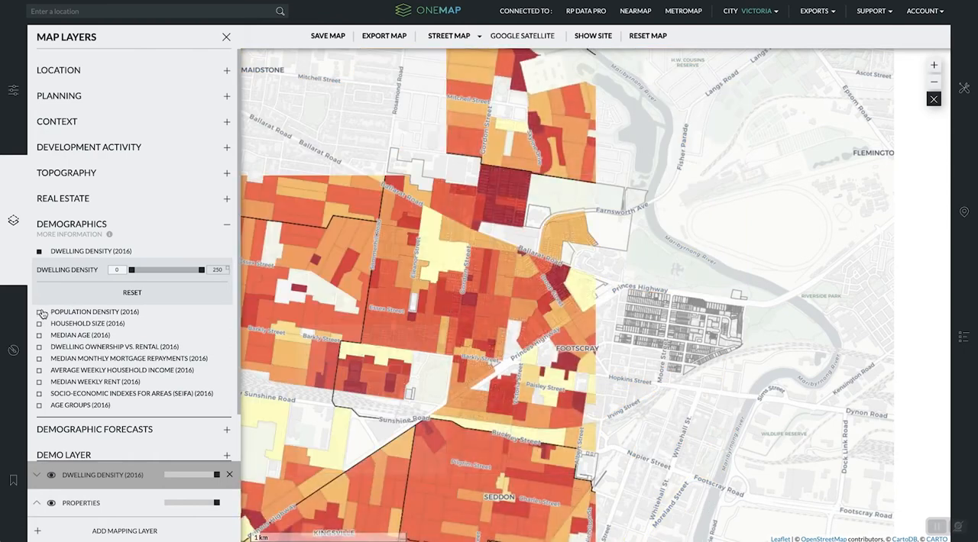
pyautogui.click(40, 312)
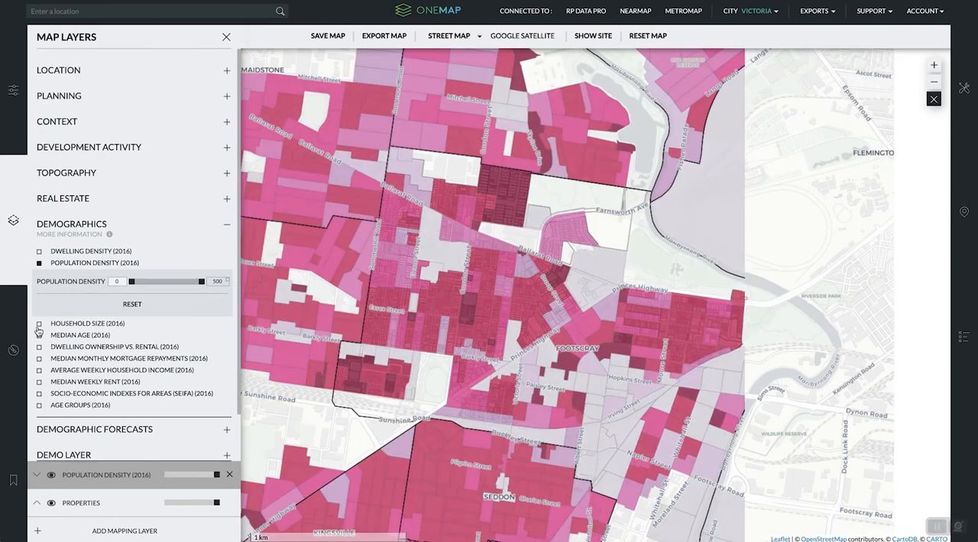
pyautogui.click(39, 324)
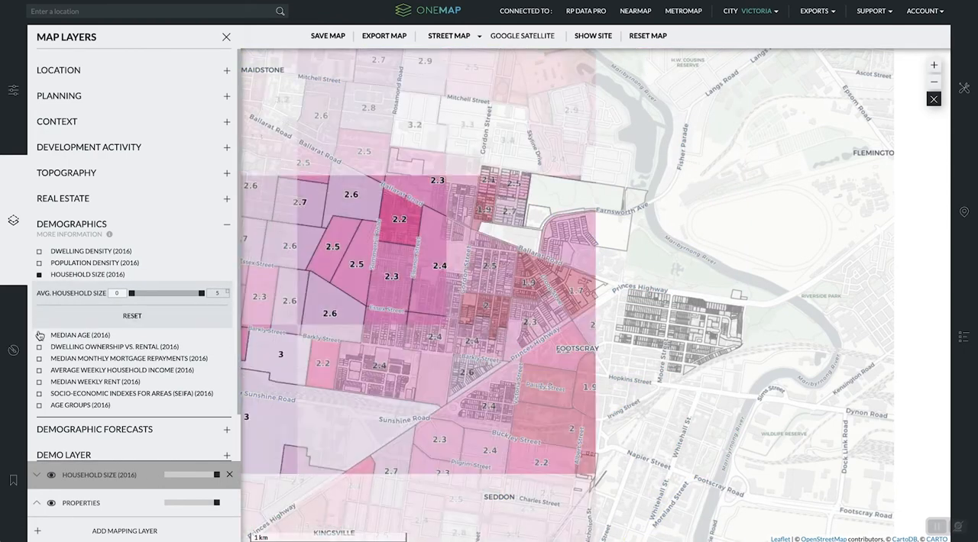
pyautogui.click(40, 335)
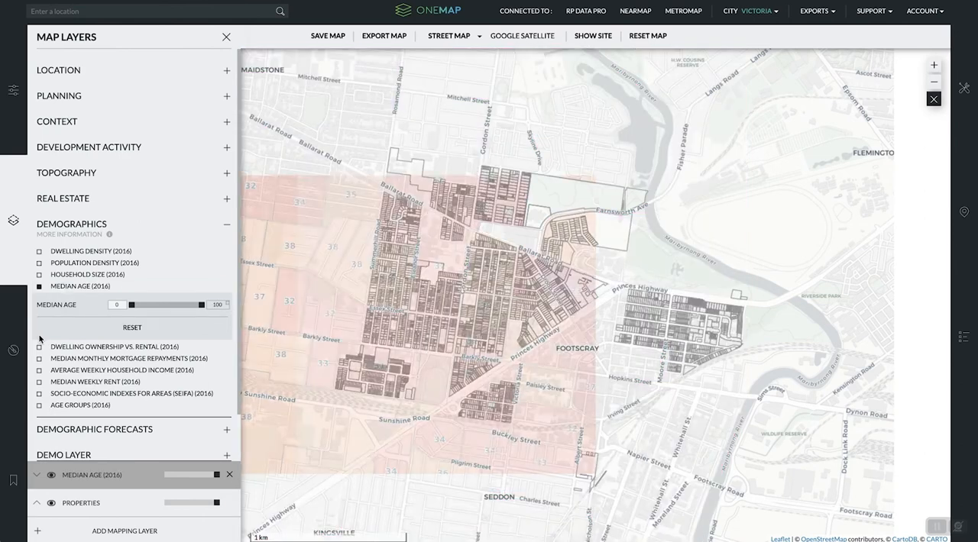
pyautogui.click(39, 381)
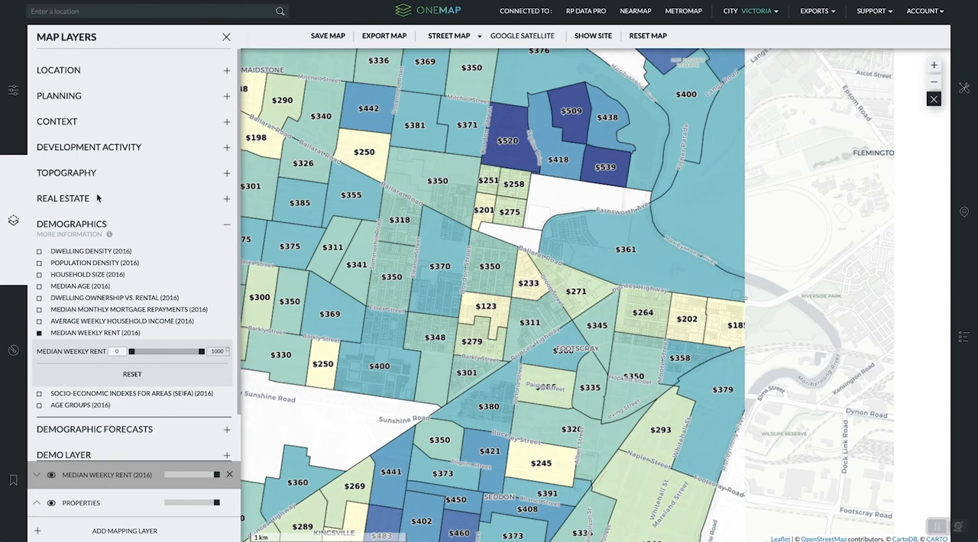
pyautogui.click(39, 333)
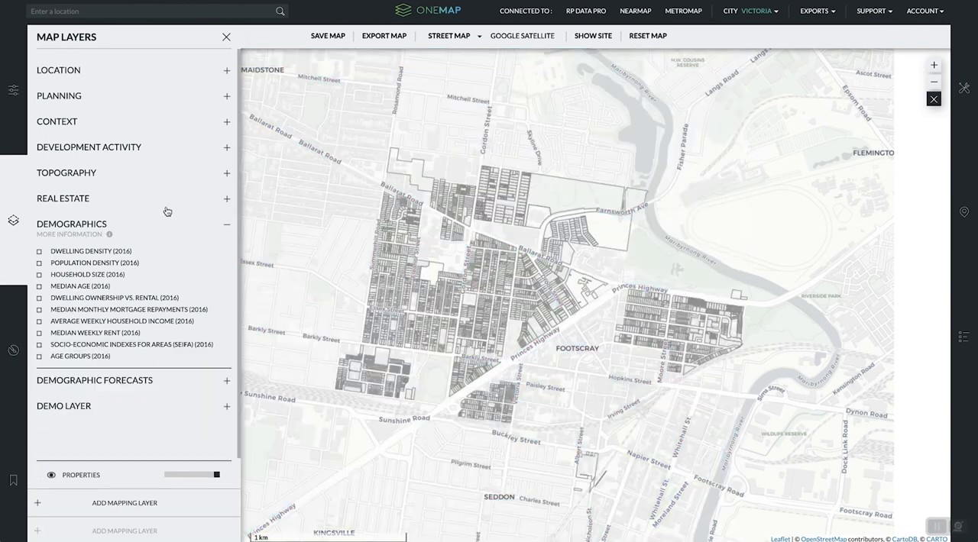
# - View the population, dwelling, household type and age group forecast layers in turn and leave none of them on the map
pyautogui.click(95, 382)
pyautogui.click(90, 267)
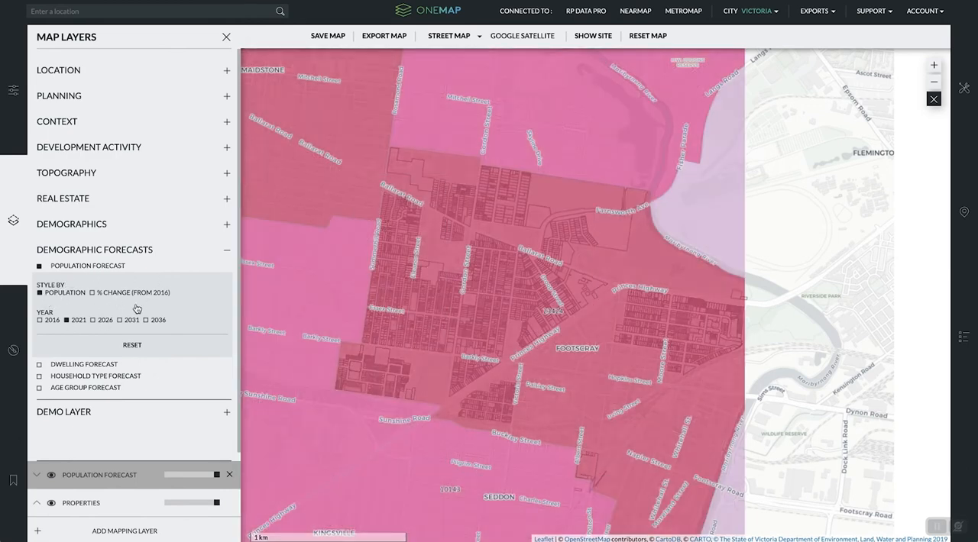
pyautogui.click(85, 364)
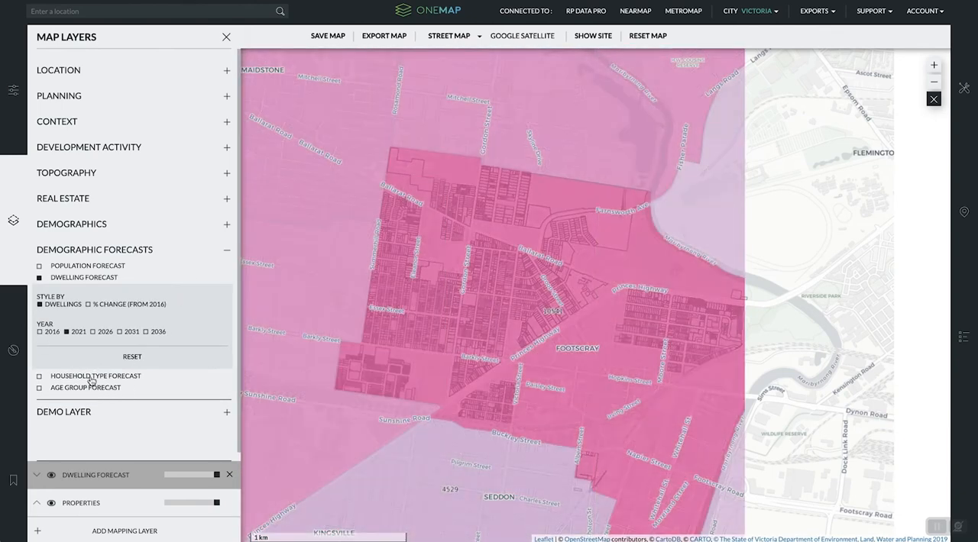
pyautogui.click(91, 377)
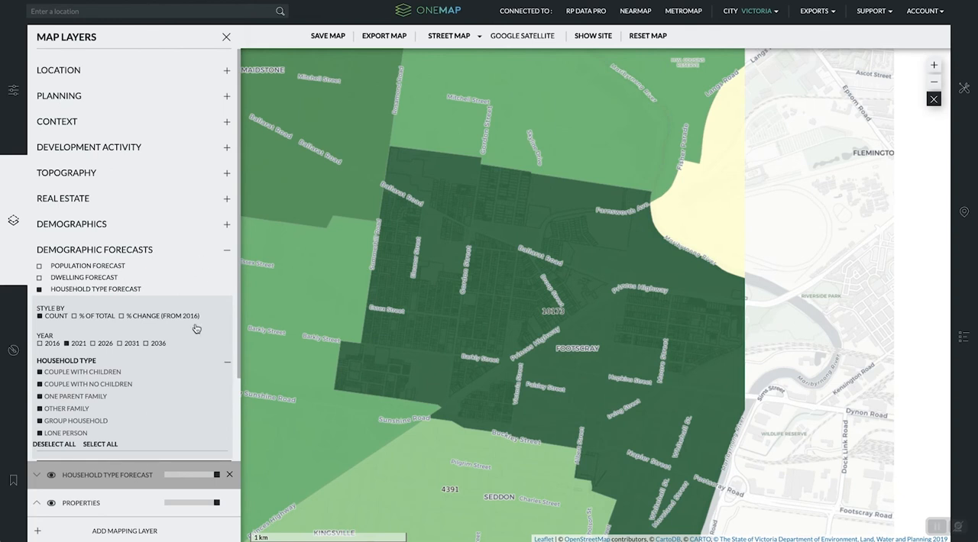
pyautogui.click(132, 295)
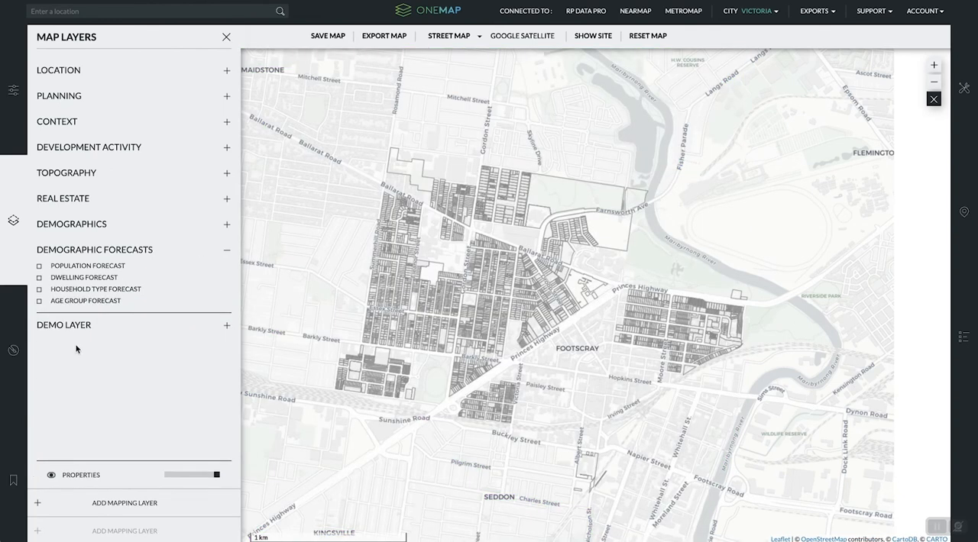
pyautogui.click(61, 302)
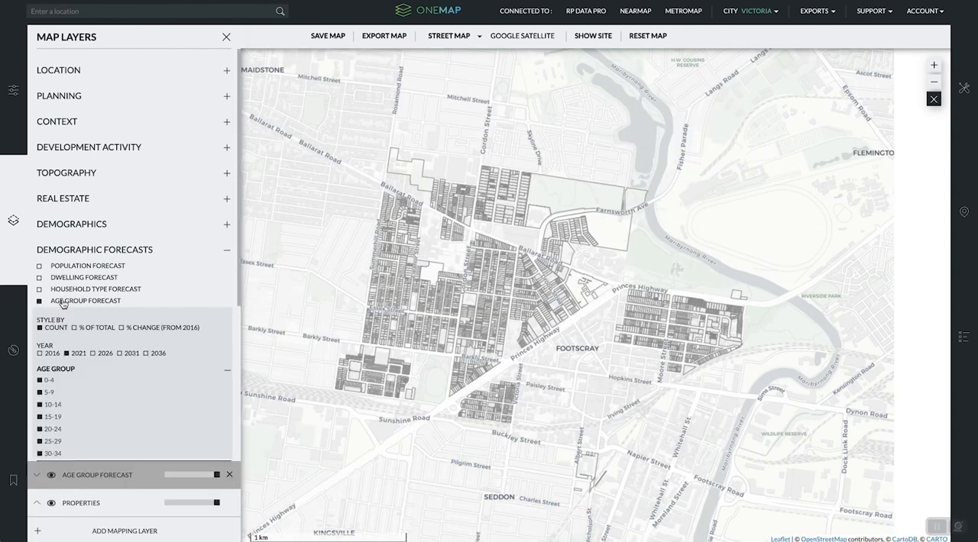
pyautogui.click(58, 301)
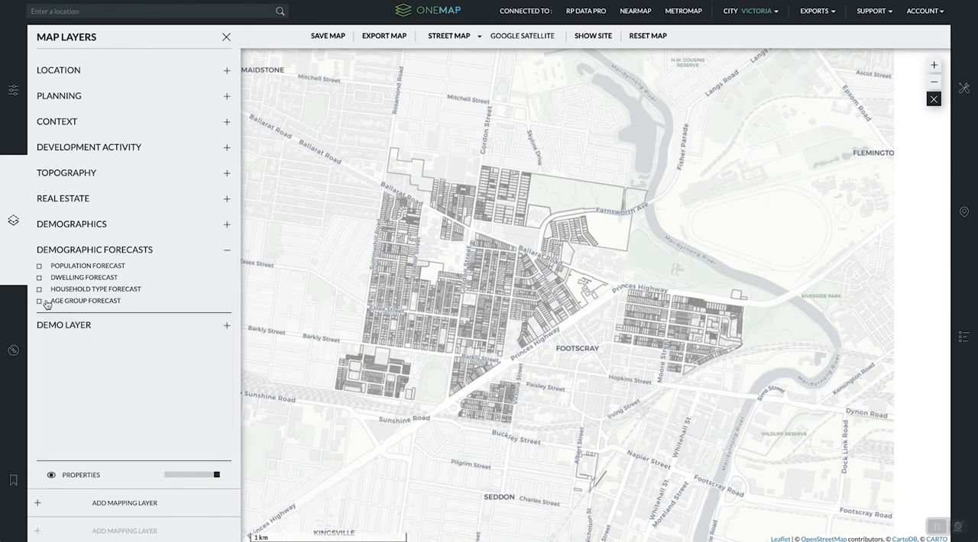
# - Add the demo fast food layer, review its filter options and show its sites across the suburbs surrounding Footscray
pyautogui.click(76, 329)
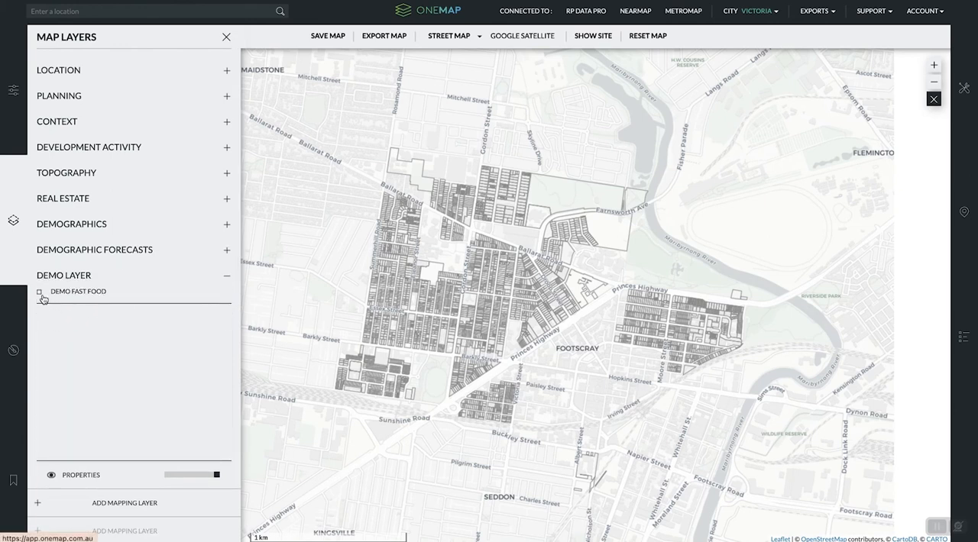
pyautogui.click(40, 295)
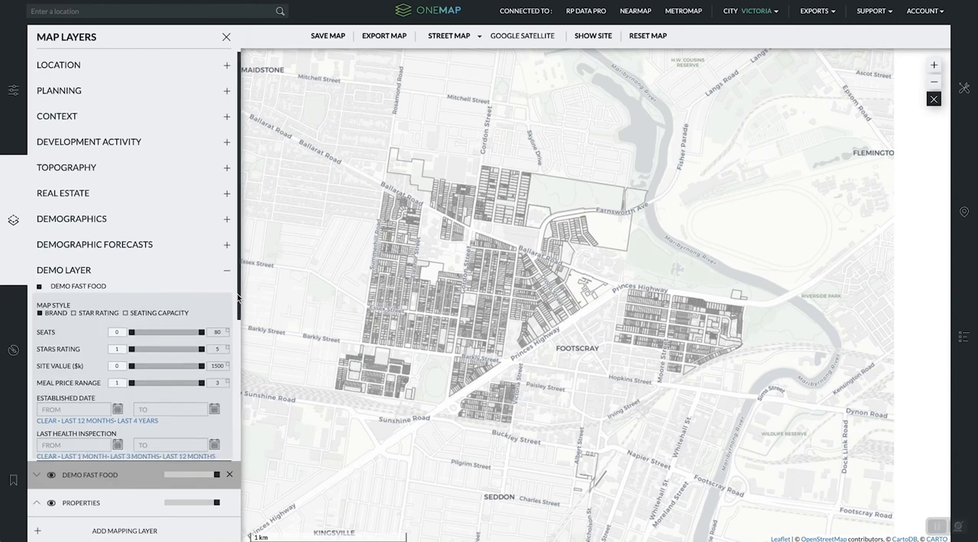
pyautogui.scroll(-1, 237, 309)
pyautogui.scroll(-1, 238, 309)
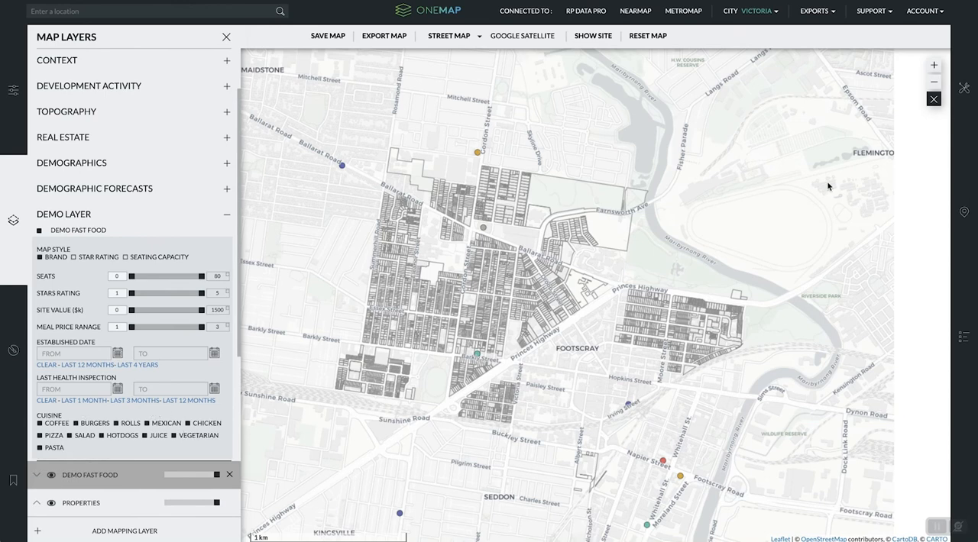
pyautogui.click(934, 83)
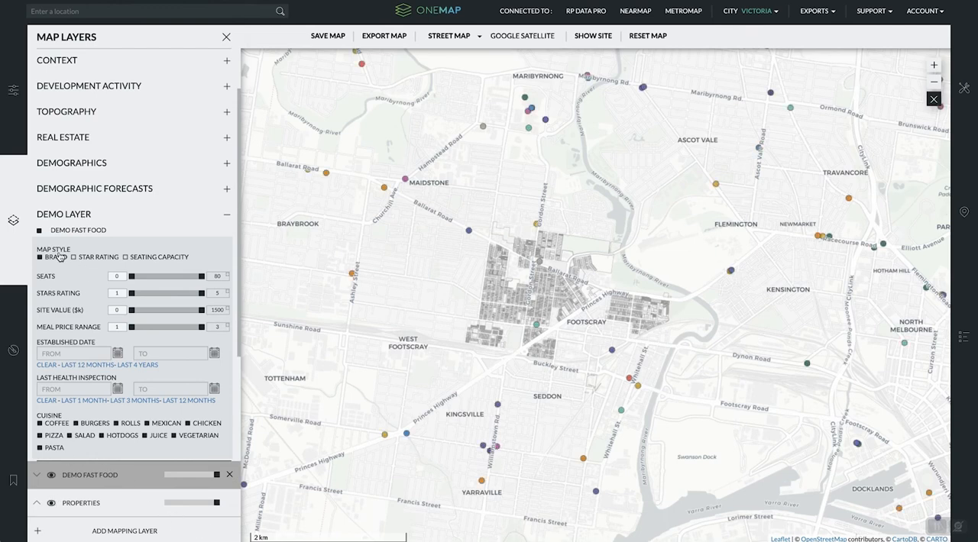
# - Style the Footscray properties by train access and review the layer legend and the train distance scale
pyautogui.click(12, 349)
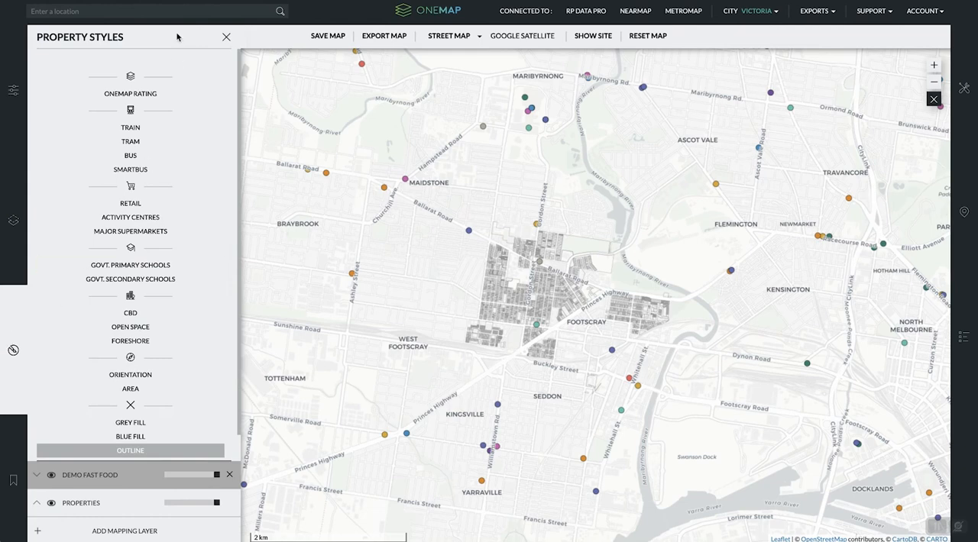
pyautogui.click(139, 141)
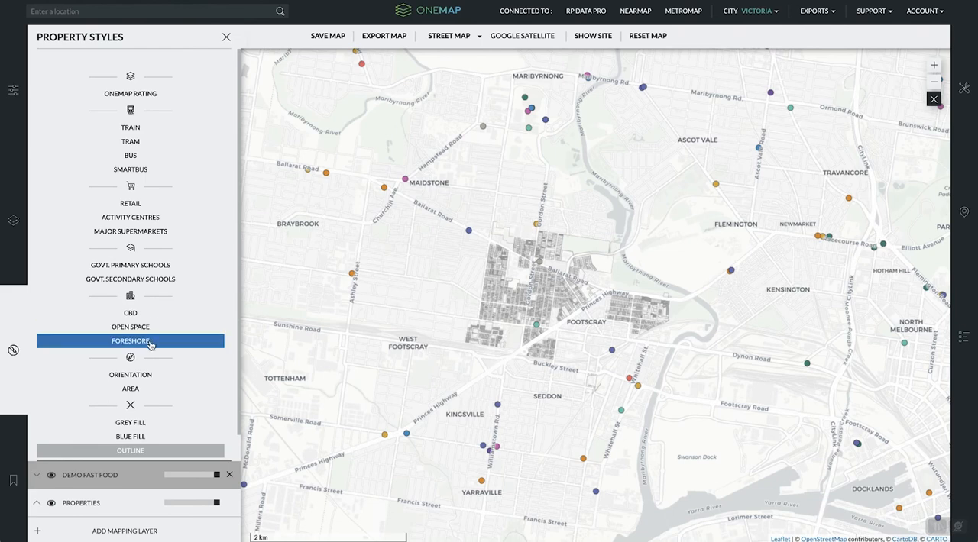
pyautogui.click(145, 130)
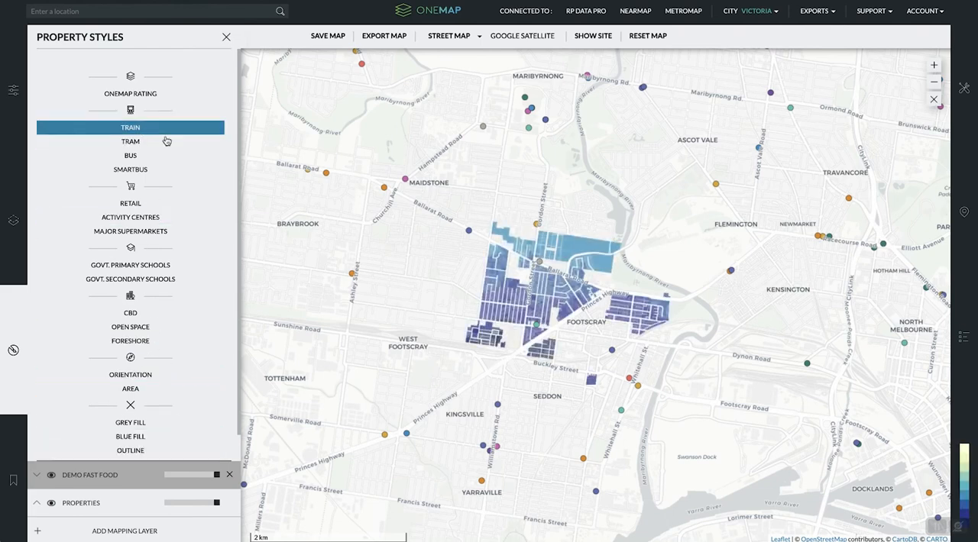
pyautogui.moveTo(964, 487)
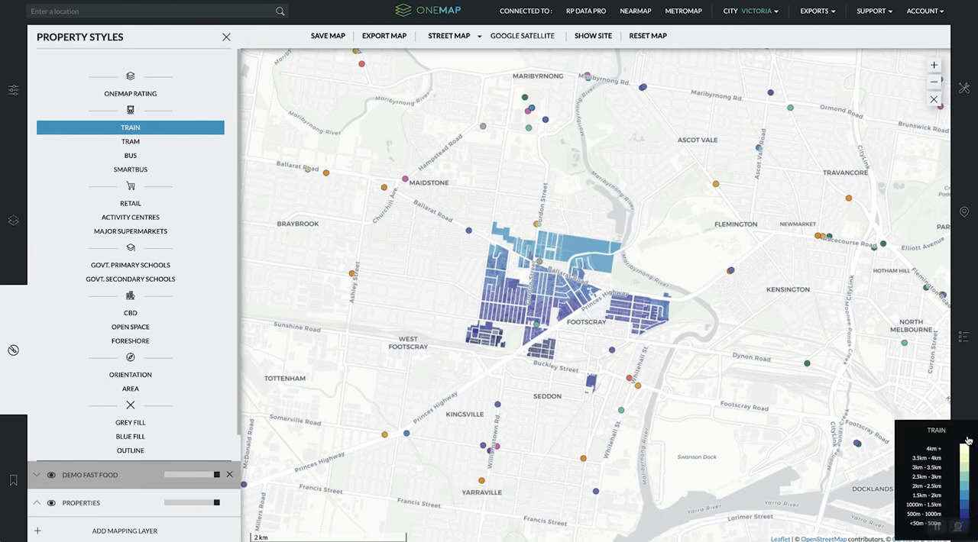
pyautogui.click(966, 346)
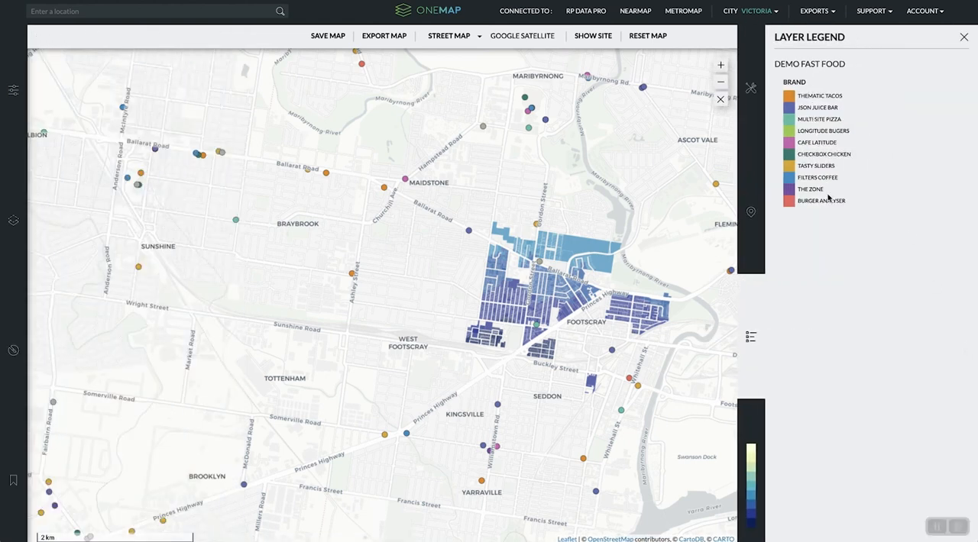
pyautogui.moveTo(731, 490)
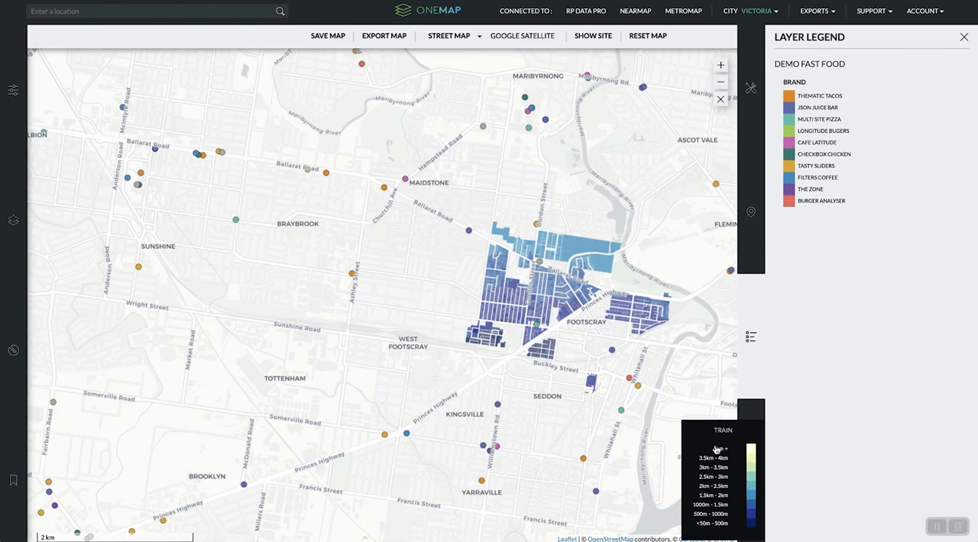
# - Restyle the Footscray properties by bus access and examine them at a closer map scale
pyautogui.click(4, 383)
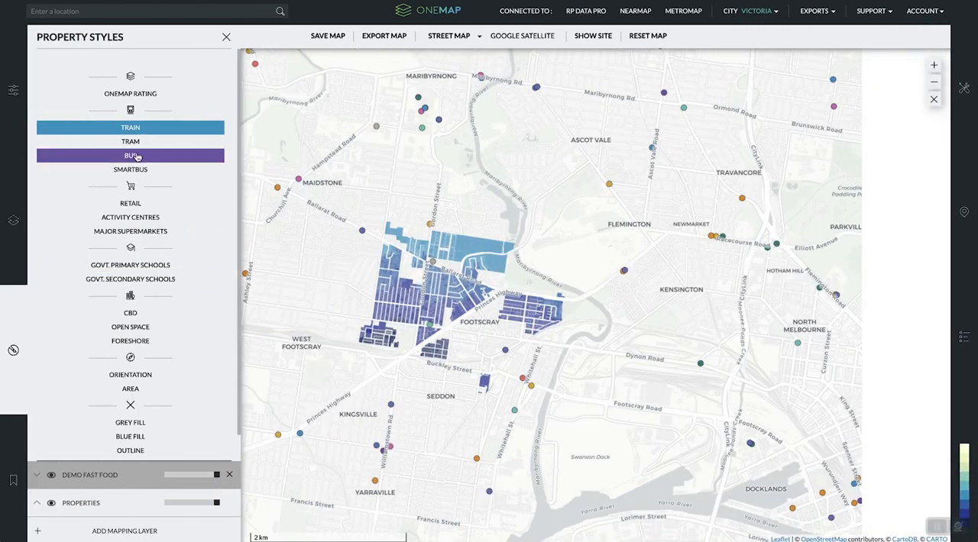
pyautogui.click(137, 156)
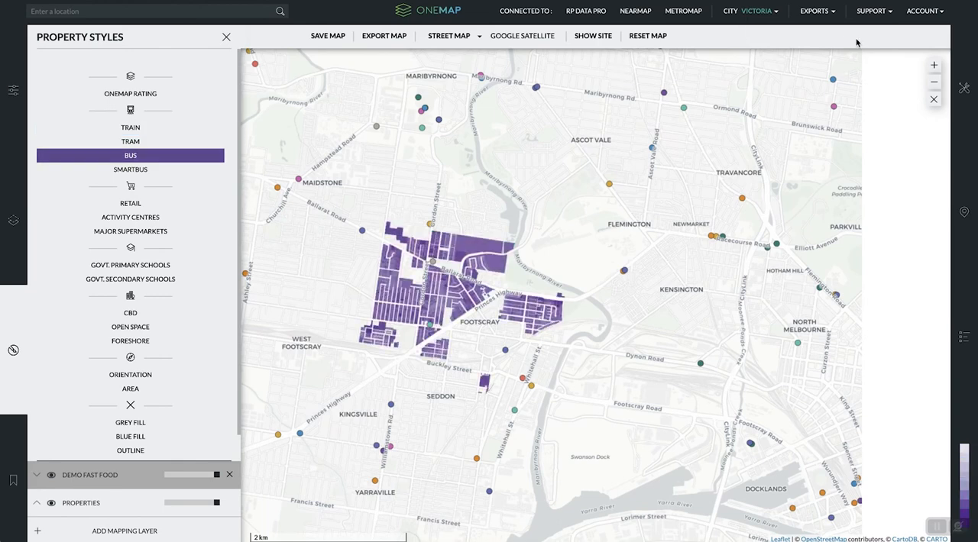
pyautogui.scroll(1, 417, 305)
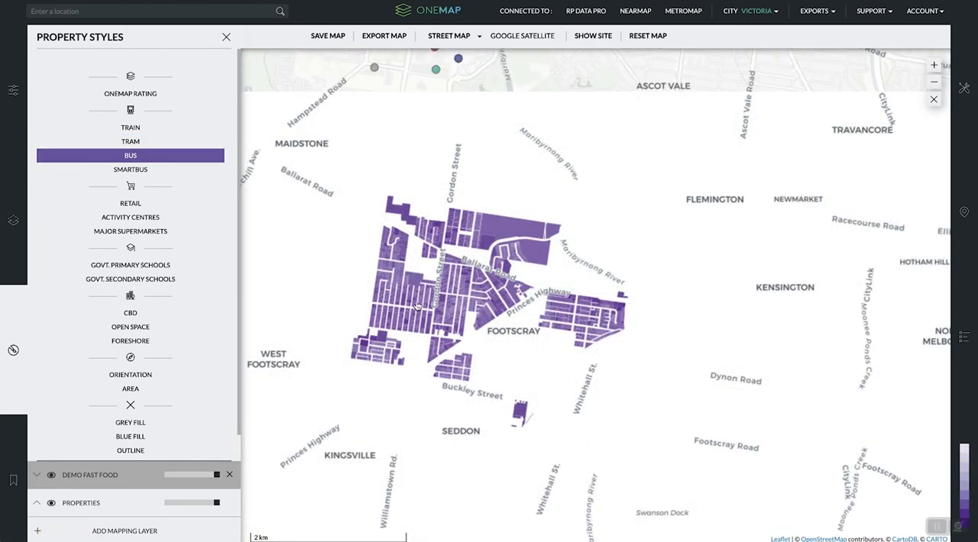
pyautogui.scroll(1, 412, 307)
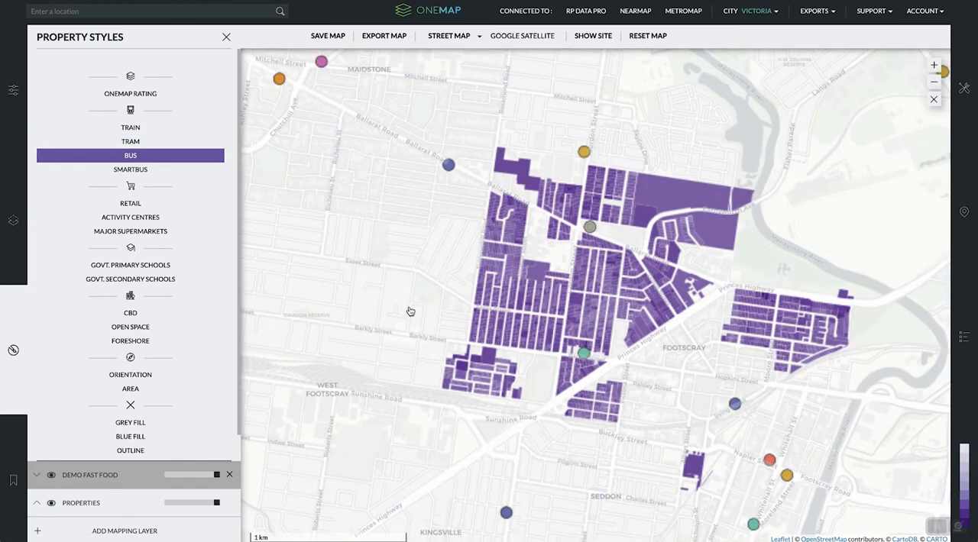
# - Style the properties by government primary schools, open space and orientation in turn, and finish with the area style
pyautogui.click(127, 267)
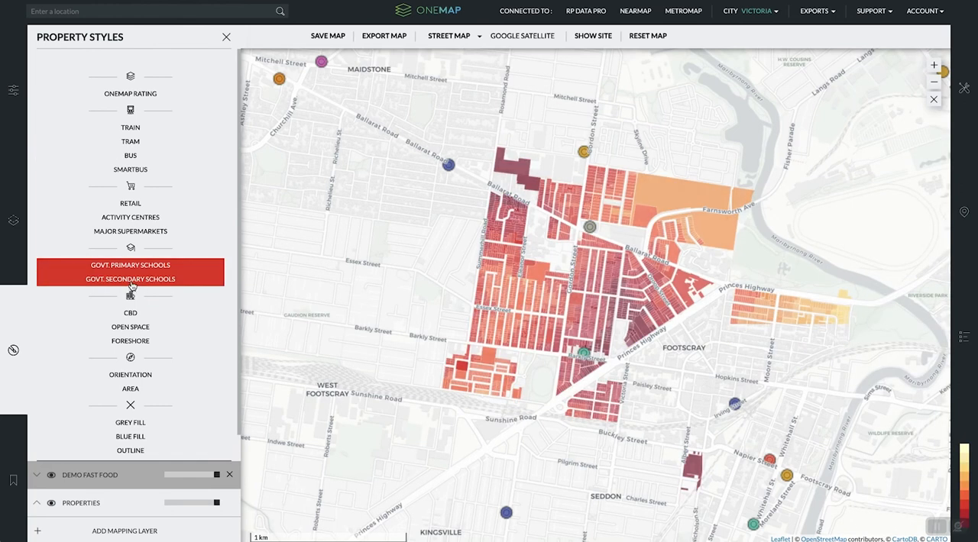
pyautogui.click(141, 331)
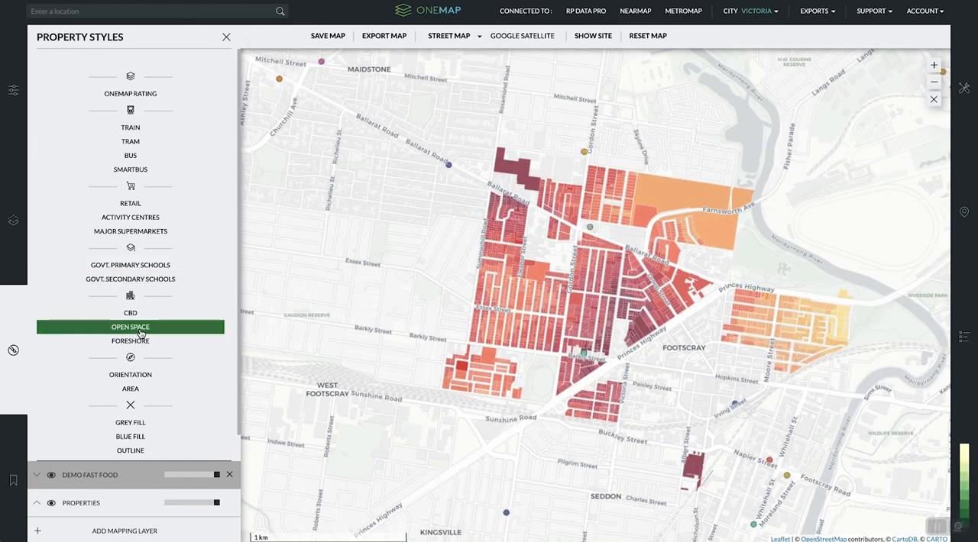
pyautogui.click(134, 378)
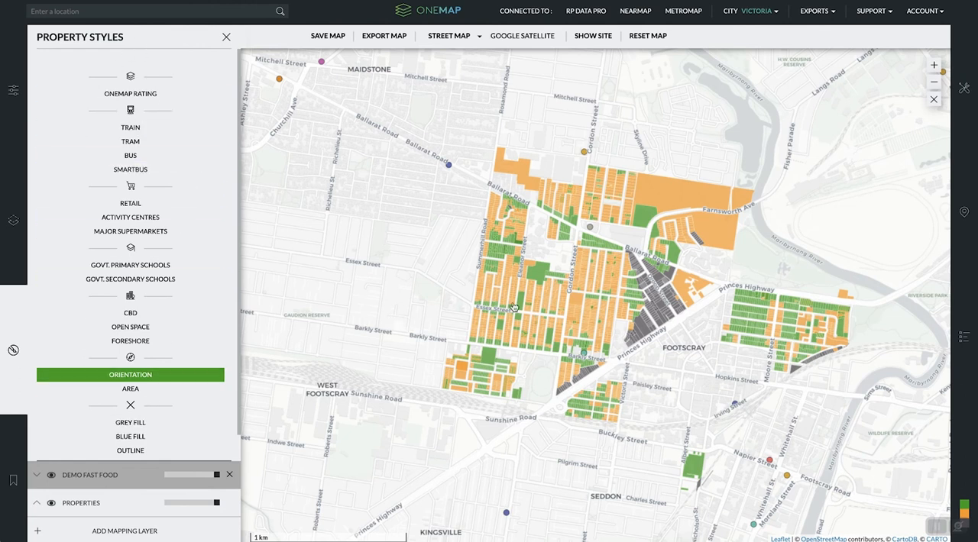
pyautogui.click(137, 388)
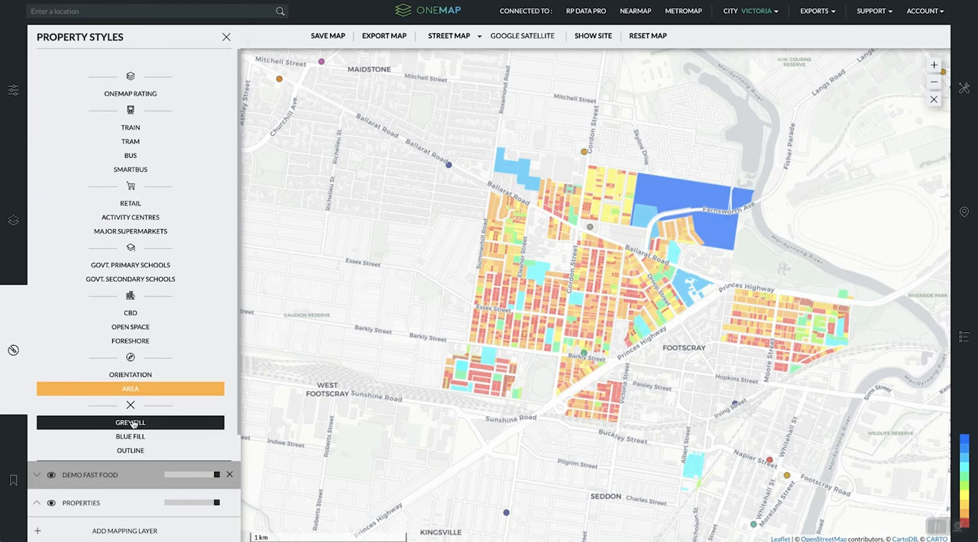
# - Review the map export options without exporting, and open the site report for the large stepped site beside Rosamond Road
pyautogui.click(391, 39)
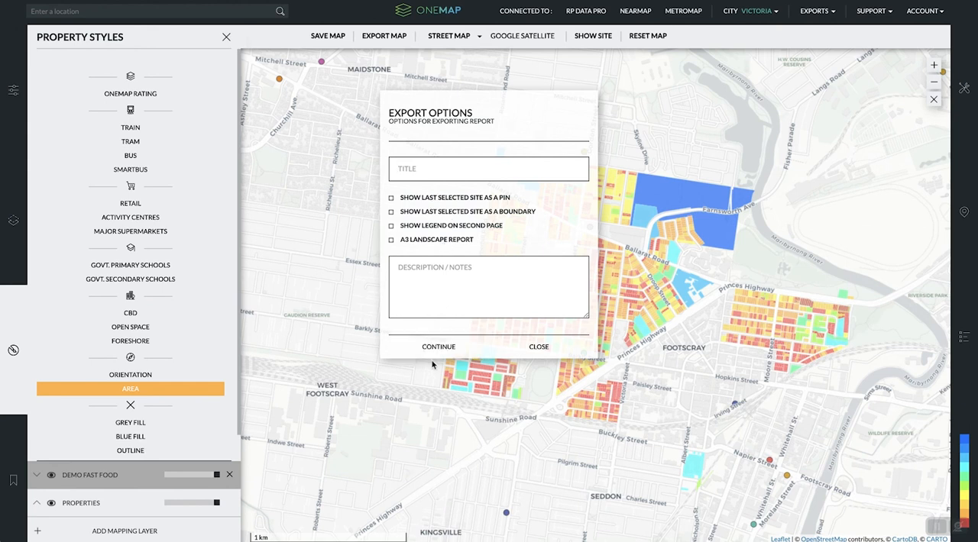
pyautogui.click(511, 354)
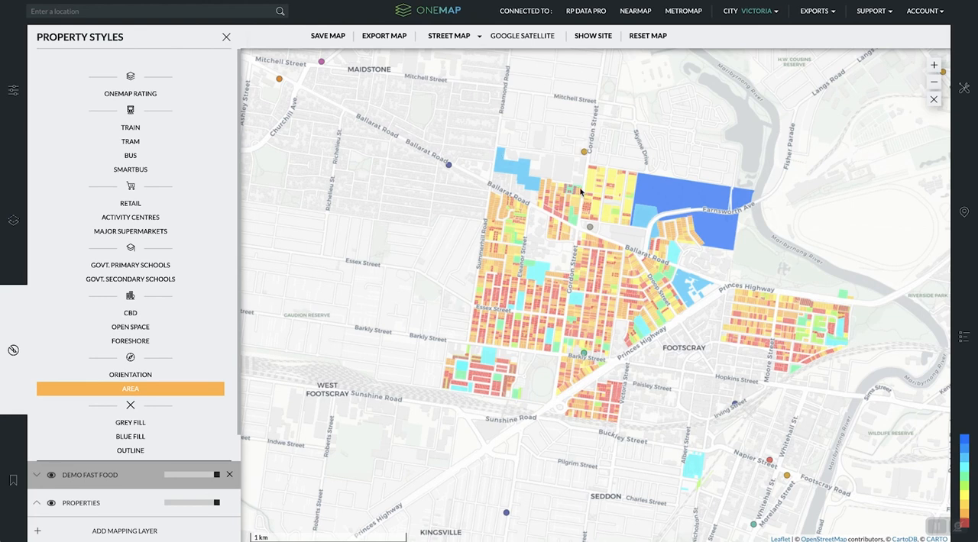
pyautogui.click(521, 170)
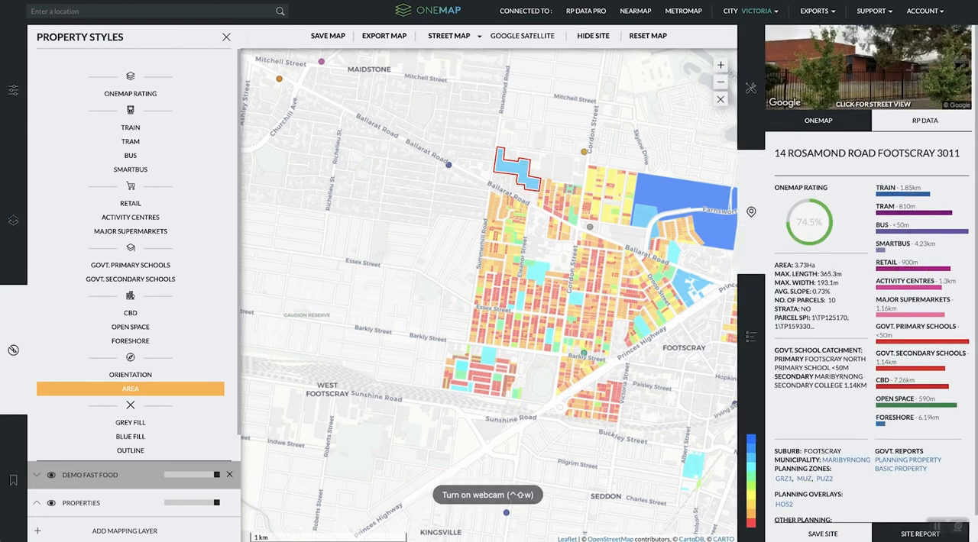
pyautogui.click(919, 534)
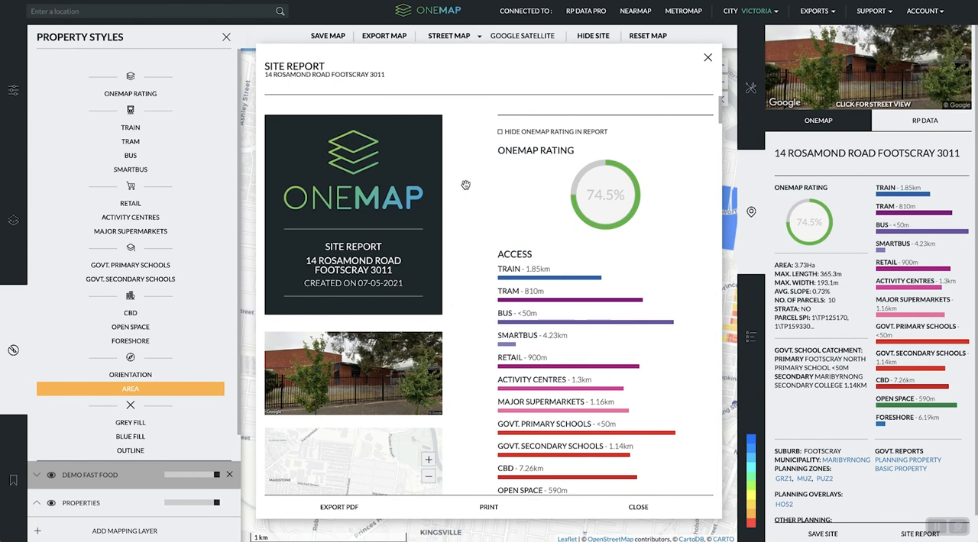
pyautogui.scroll(-15, 466, 185)
pyautogui.scroll(-1, 561, 169)
# - Lock the screen and unlock it with the account password to return to the site report
pyautogui.press('ctrl+super+q')
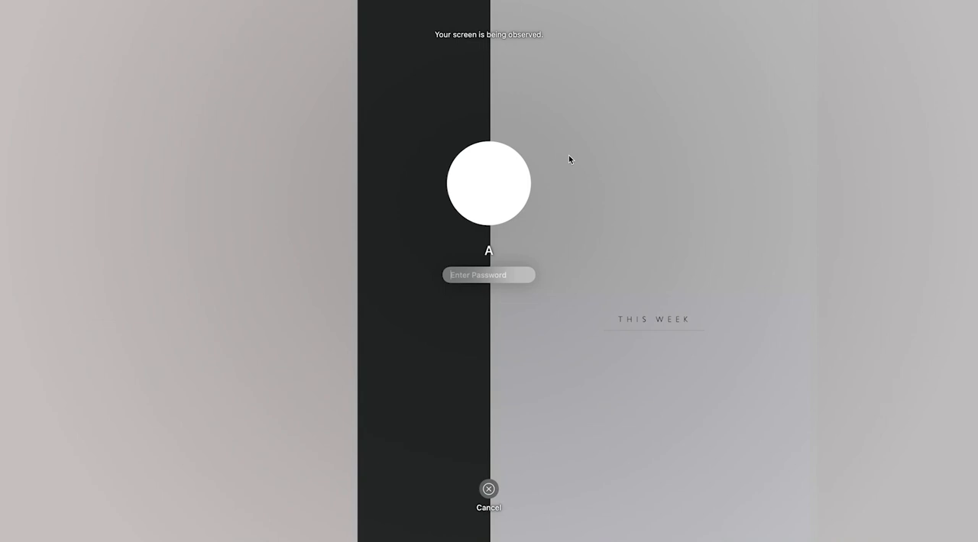
pyautogui.write('•••')
pyautogui.press('BackSpace')
pyautogui.press('BackSpace')
pyautogui.write('•••••••')
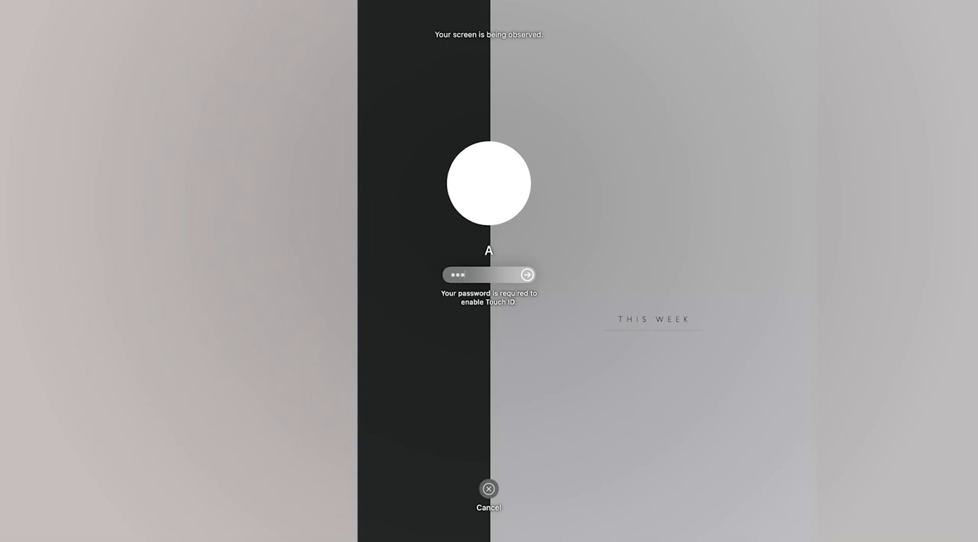
pyautogui.press('Return')
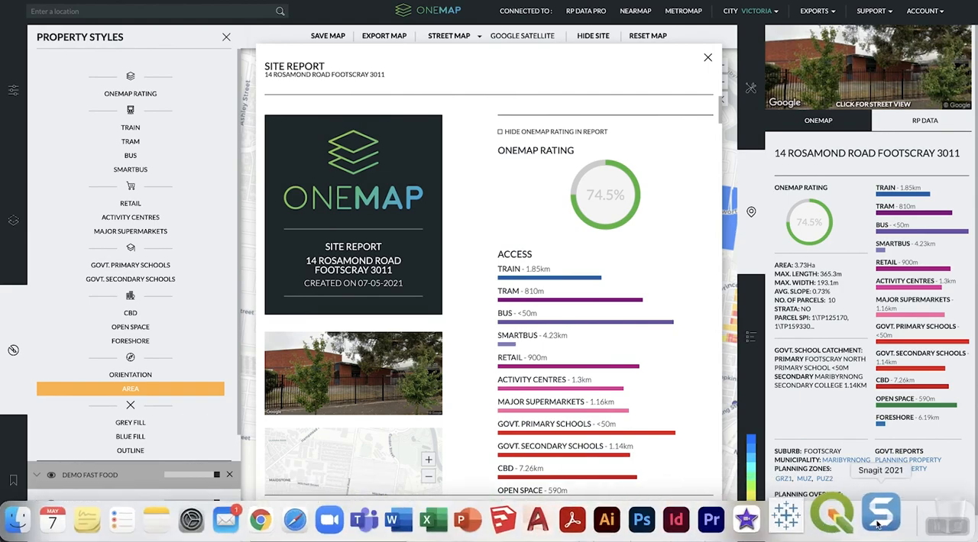
# - Switch to Snagit and open the recorder's options
pyautogui.click(880, 515)
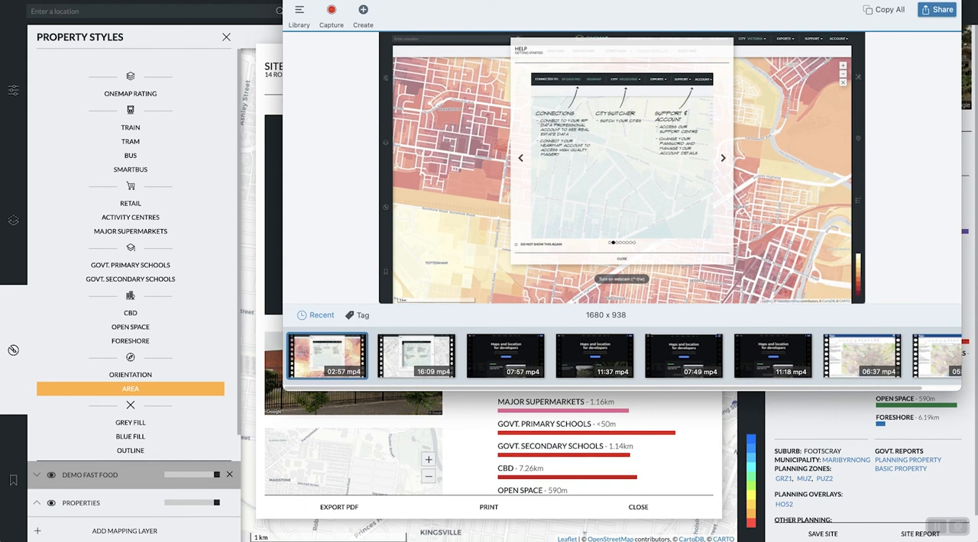
pyautogui.click(686, 0)
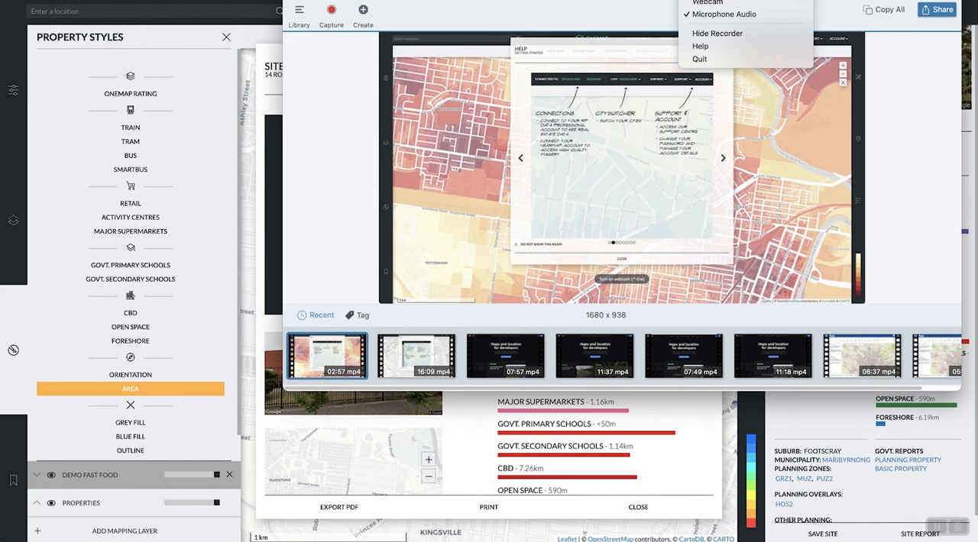